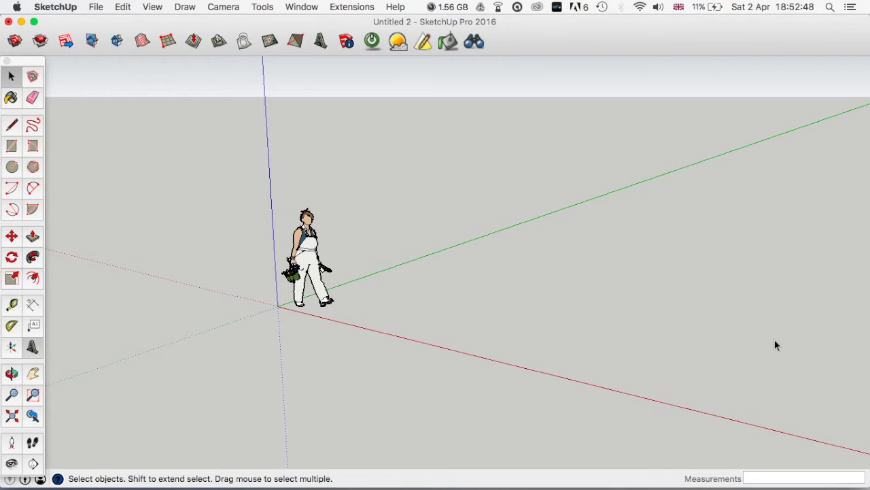
scroll(300, 275, up, 10)
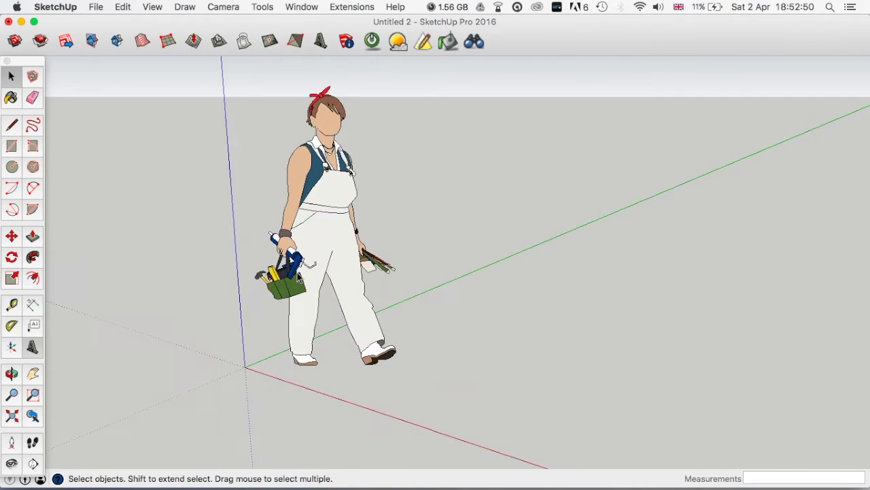
scroll(300, 276, down, 10)
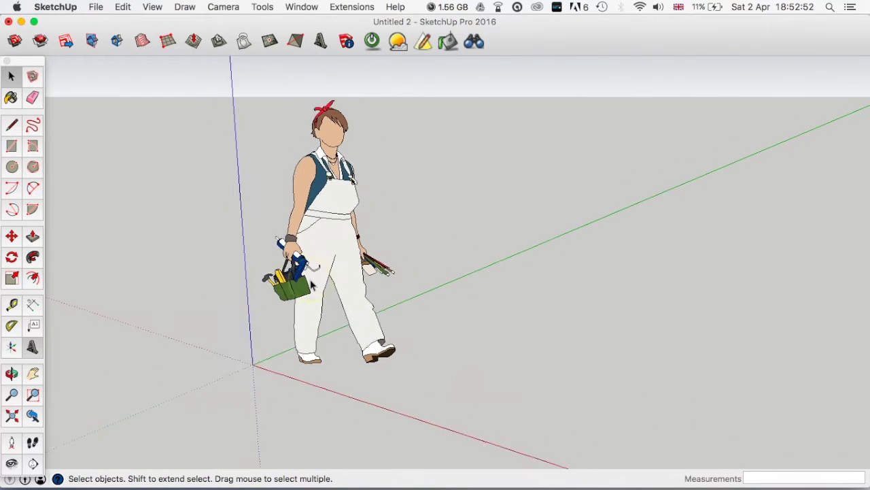
scroll(312, 285, down, 8)
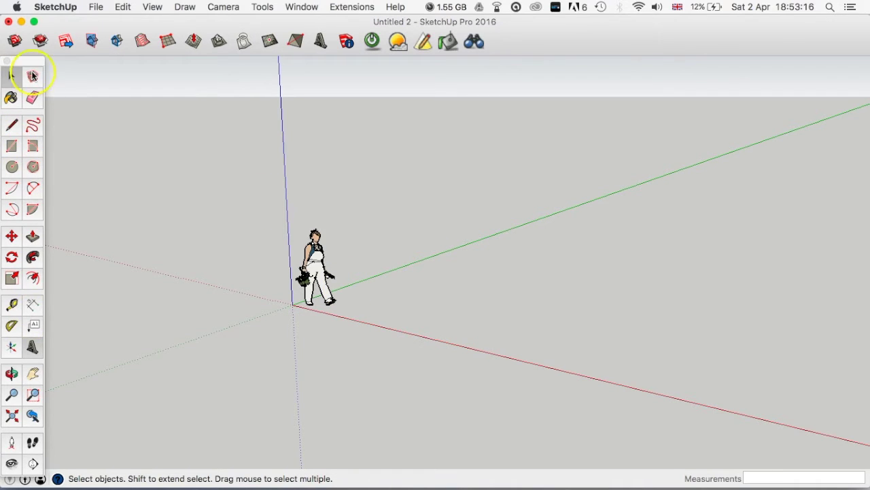
Draw a ground rectangle of about 6363 × 9404 mm beside the figure and pull it up about 3711 mm into a box
click(11, 145)
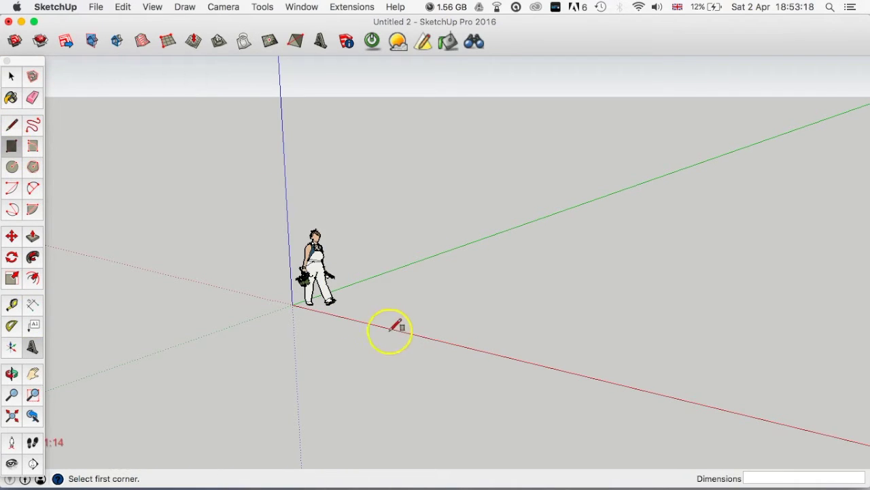
click(375, 297)
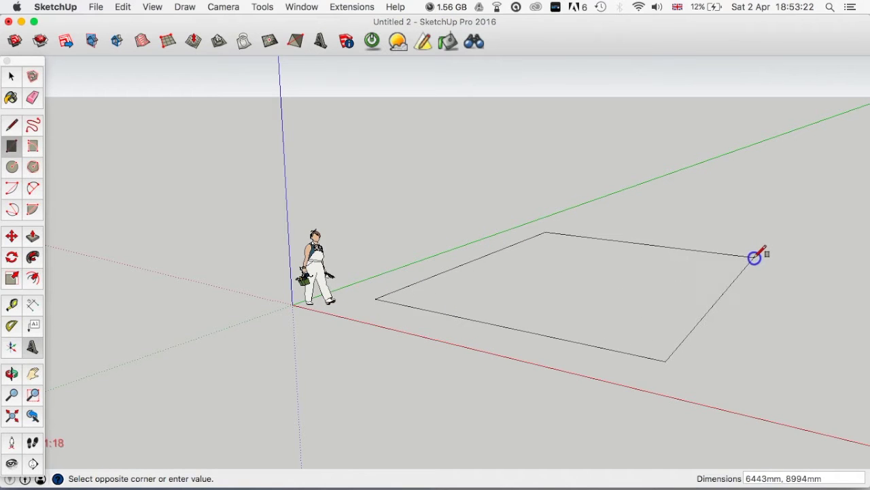
click(753, 255)
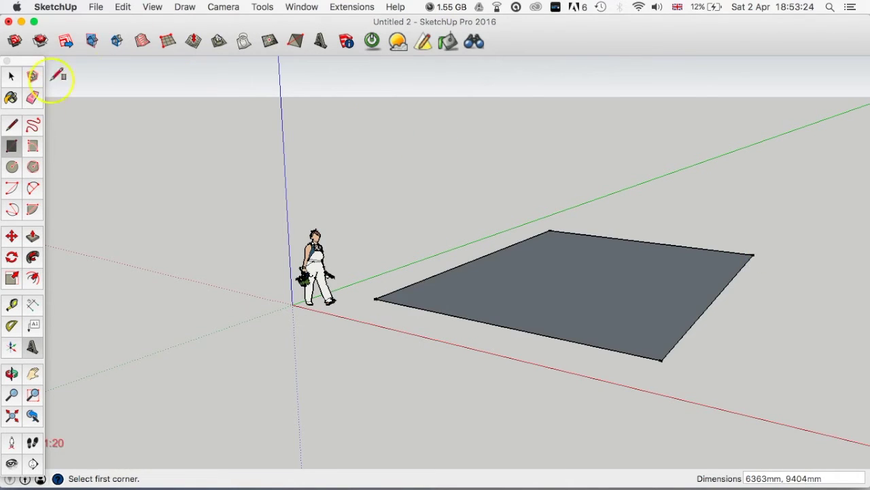
click(32, 236)
drag(669, 302, 645, 134)
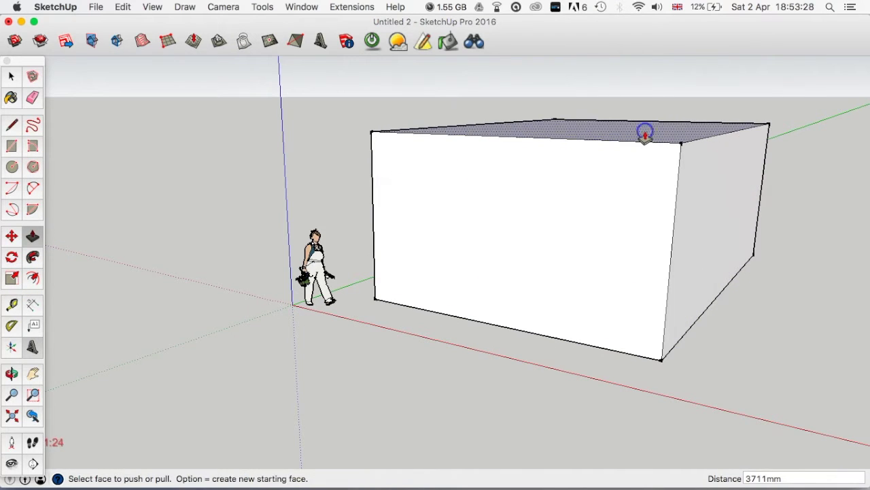
Delete the top face of the box to open up the room's interior
middle_drag(678, 243, 580, 349)
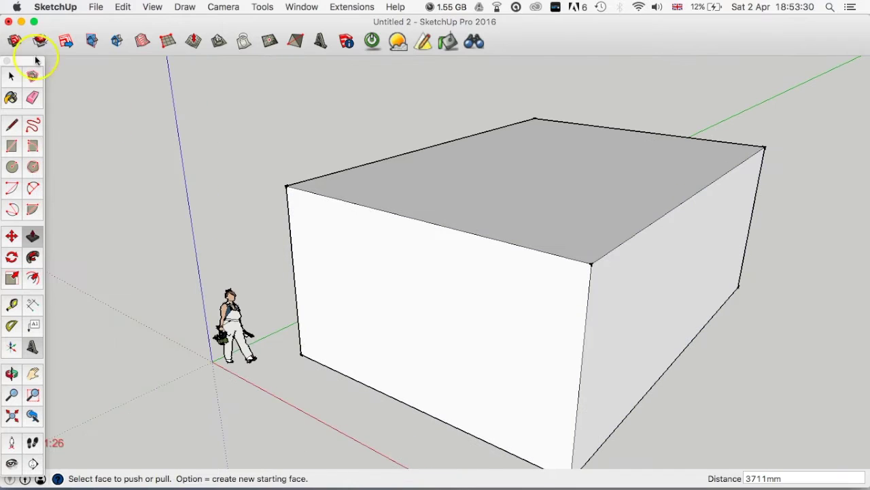
click(11, 76)
click(605, 190)
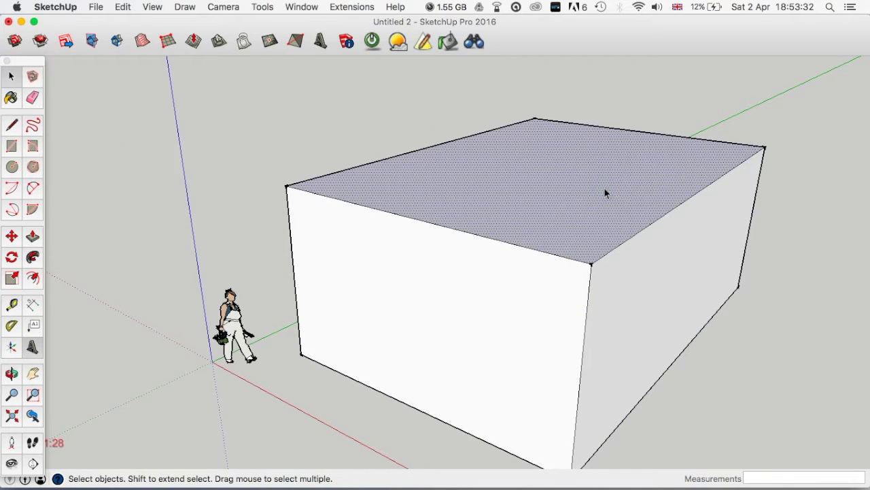
key(Delete)
Draw a 150 mm vertical line up the wall edge from the room's inner floor corner
middle_drag(625, 196, 733, 281)
scroll(514, 217, up, 3)
mouse_move(513, 216)
middle_down()
mouse_move(515, 202)
mouse_move(507, 349)
mouse_move(471, 279)
mouse_move(499, 274)
mouse_move(536, 286)
mouse_move(435, 218)
mouse_move(521, 243)
mouse_move(511, 227)
middle_up()
scroll(482, 279, down, 5)
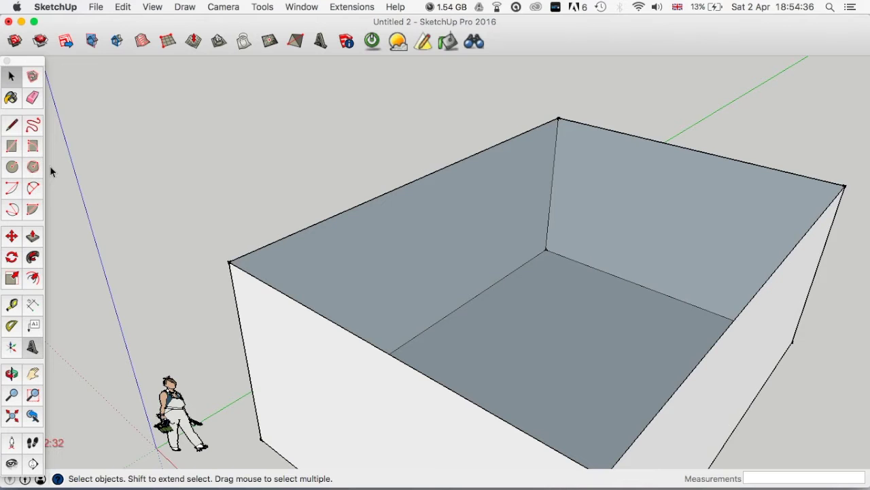
middle_drag(560, 266, 534, 288)
scroll(436, 299, up, 5)
scroll(487, 264, up, 2)
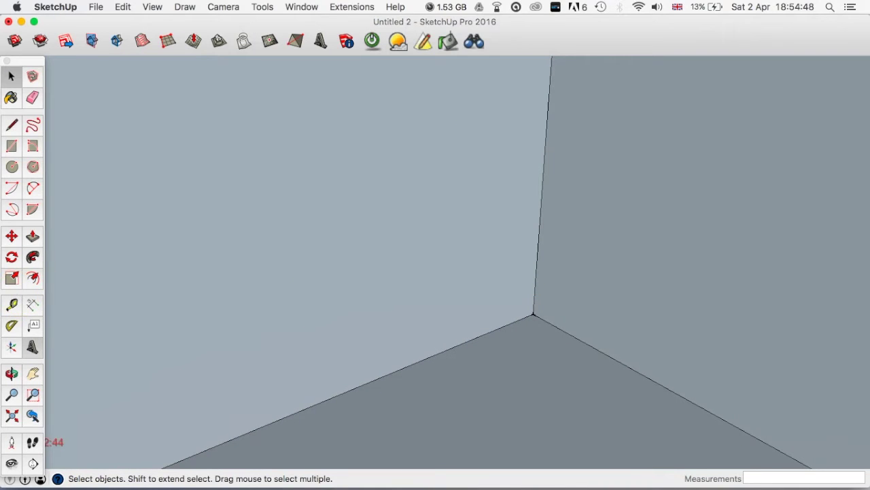
click(12, 125)
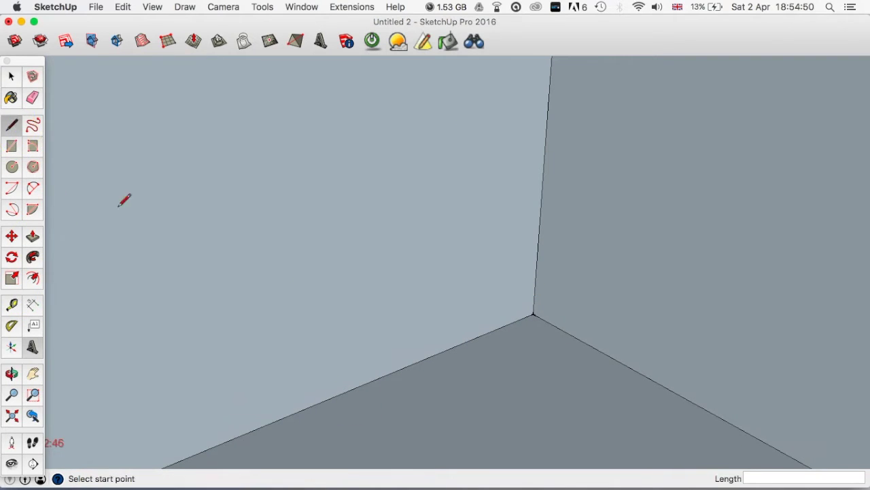
click(532, 314)
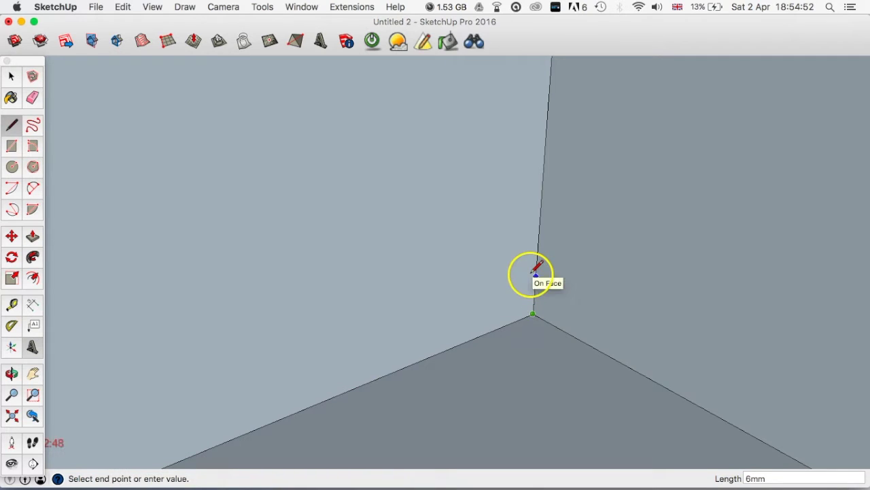
scroll(542, 228, down, 2)
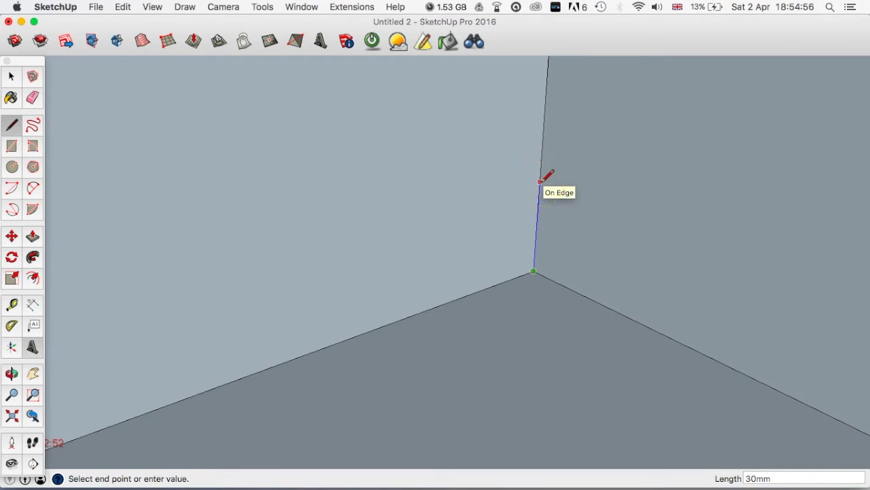
text(150)
key(Return)
click(479, 141)
Draw a stepped skirting profile from the 150 mm point: 10 mm out, 10 mm down, out again, and straight down to the floor
middle_drag(479, 141, 537, 270)
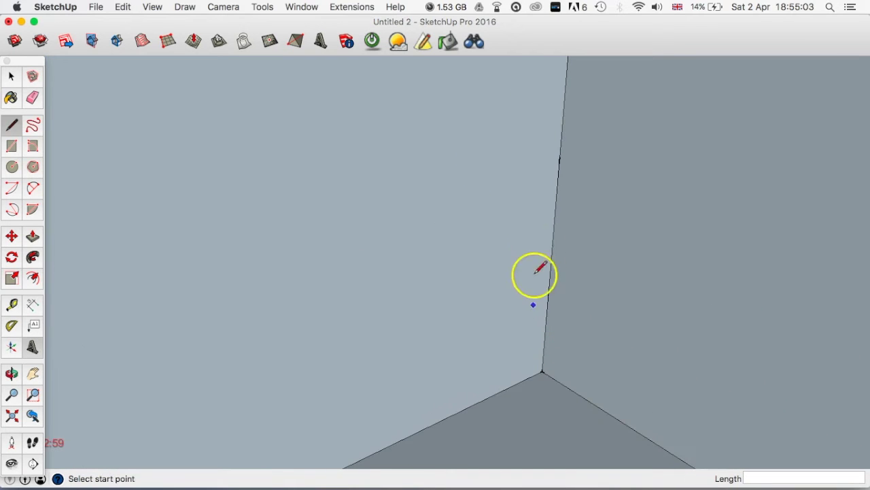
click(559, 160)
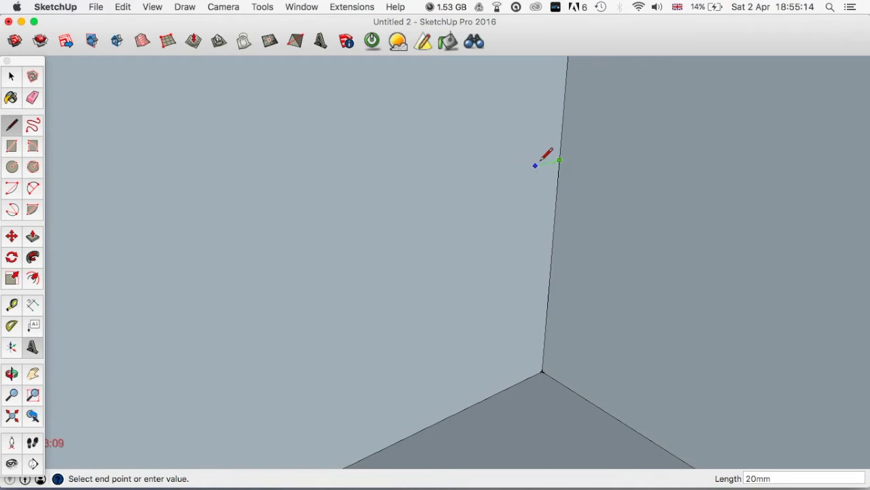
text(10)
click(543, 178)
click(546, 190)
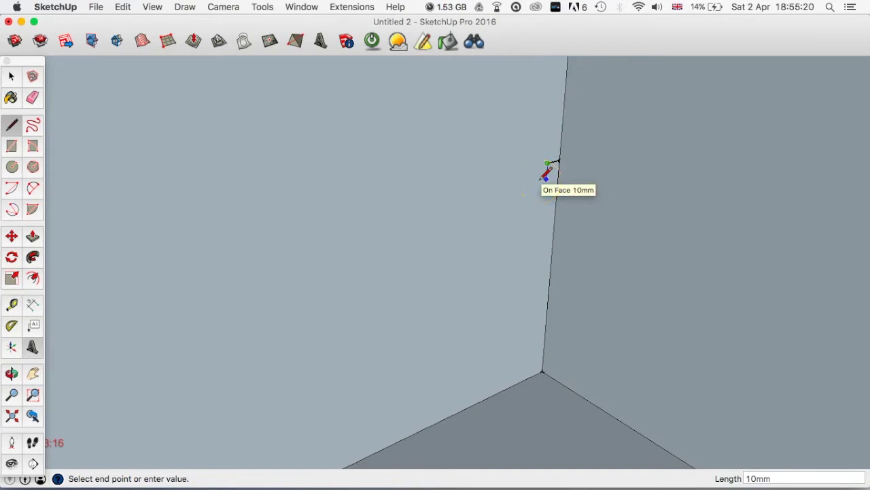
click(544, 178)
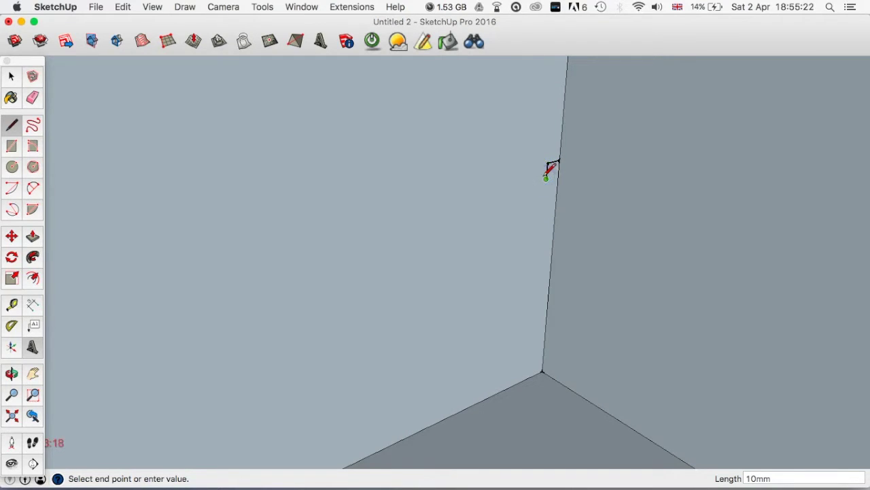
mouse_move(545, 176)
mouse_down()
mouse_move(528, 180)
mouse_move(540, 193)
mouse_move(535, 271)
mouse_move(531, 238)
mouse_up()
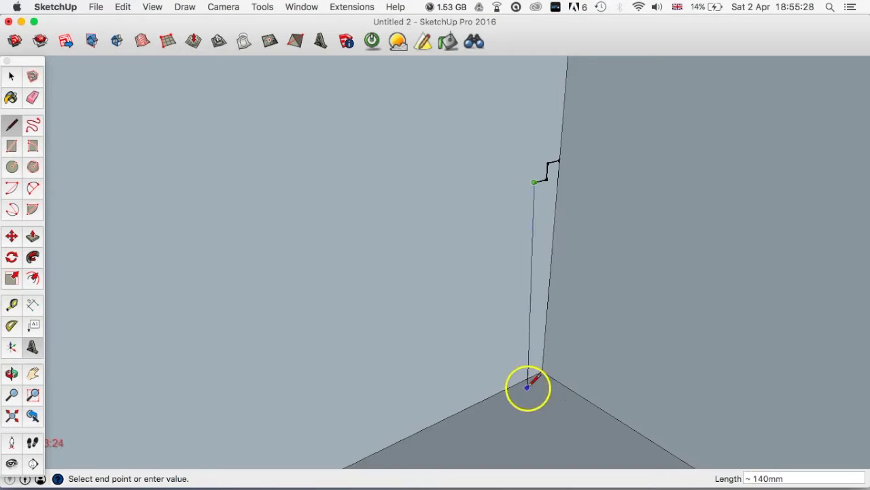
click(525, 377)
Round the profile's outer corner with a half-circle arc starting 10 mm below it, and delete the two straight edges inside the arc
middle_drag(549, 272, 521, 219)
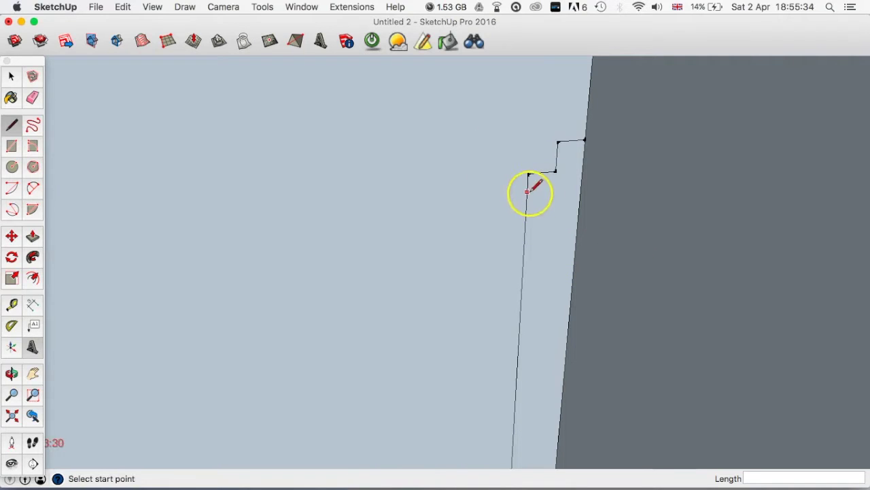
drag(528, 174, 527, 211)
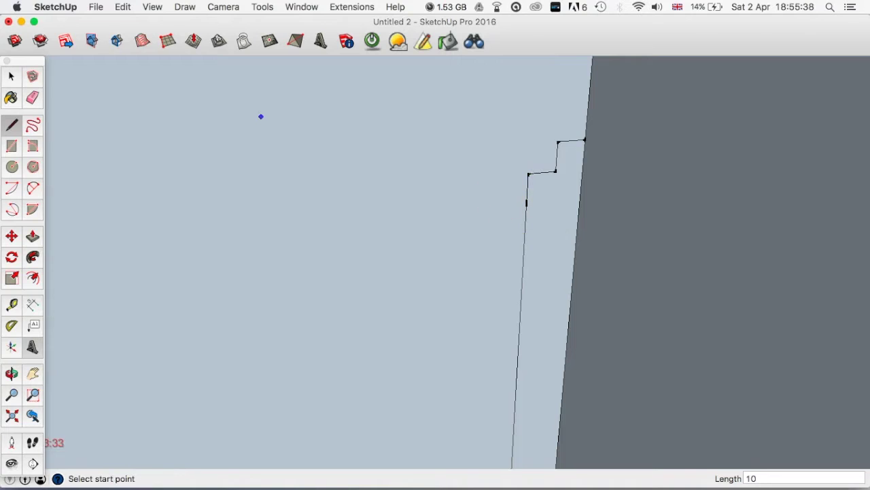
click(33, 188)
click(527, 202)
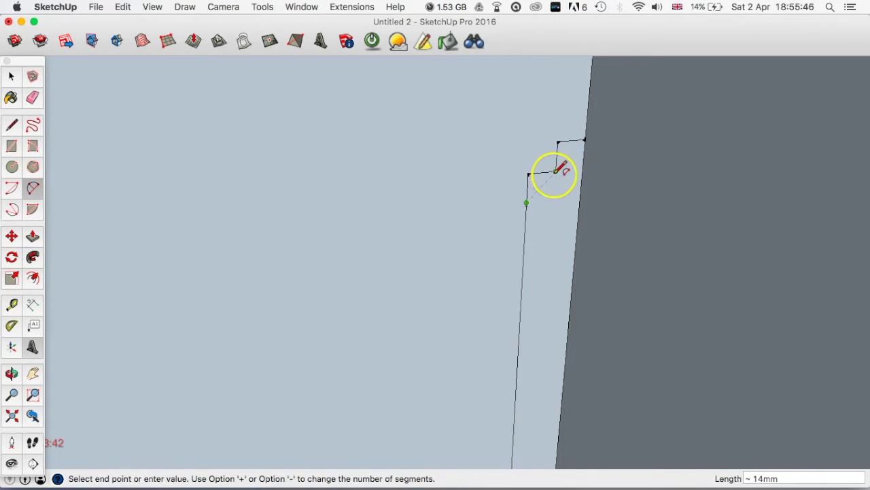
click(556, 171)
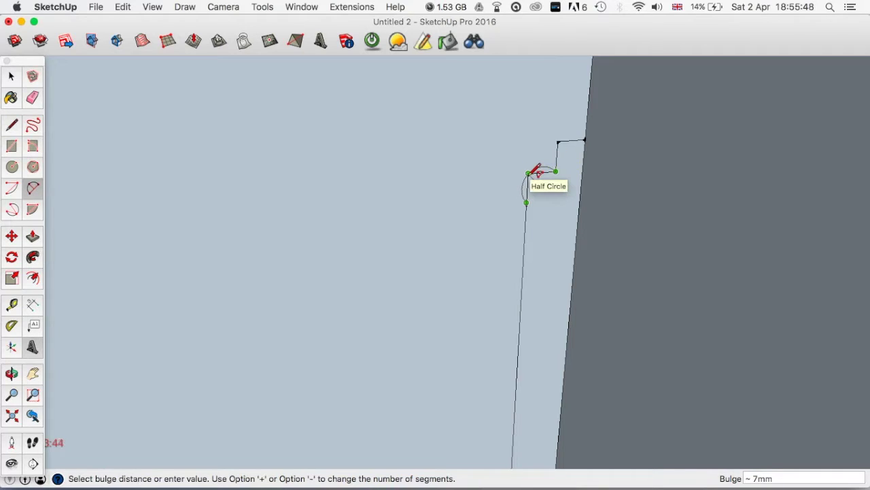
click(537, 170)
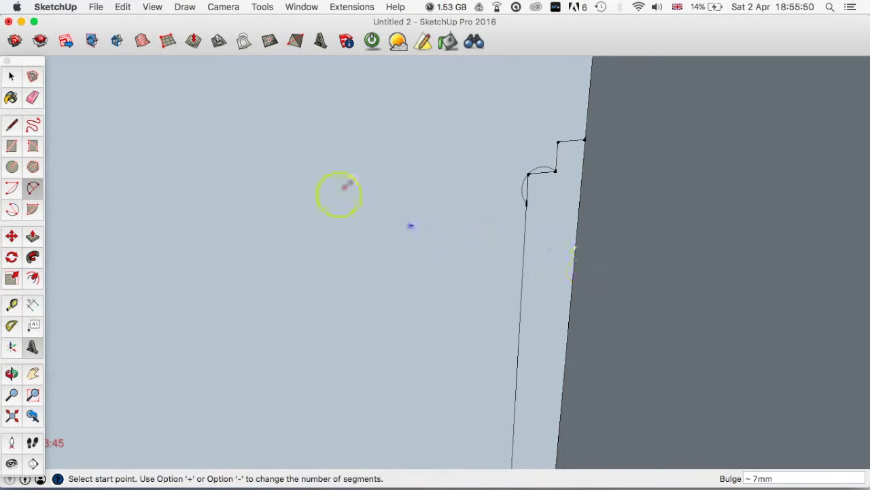
click(10, 81)
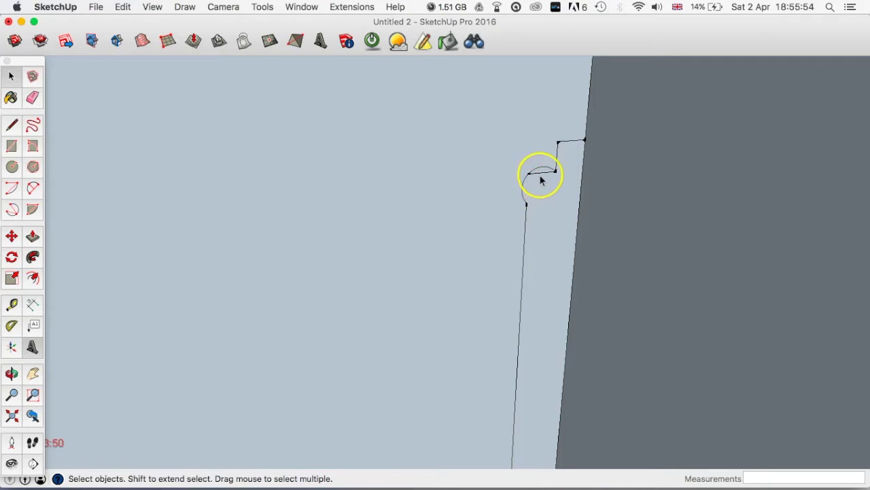
Try to push/pull the skirting profile about 6363 mm along the wall, and undo the extrusion
middle_drag(536, 291, 492, 239)
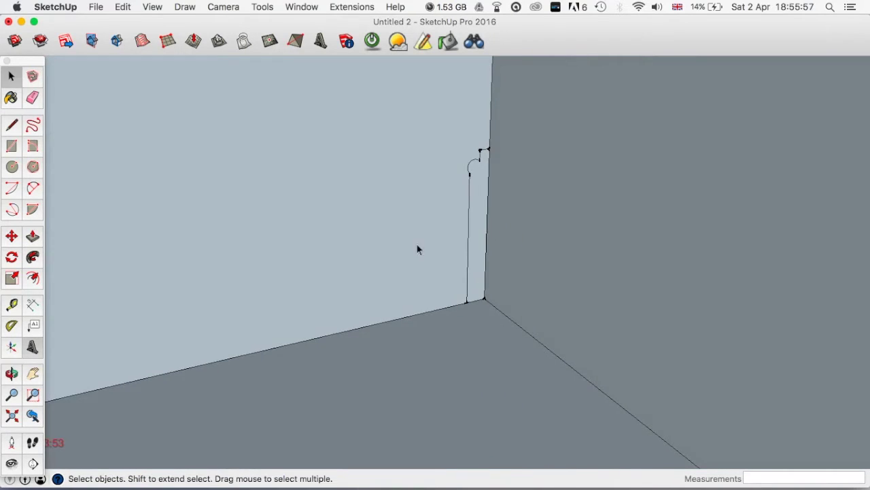
click(34, 235)
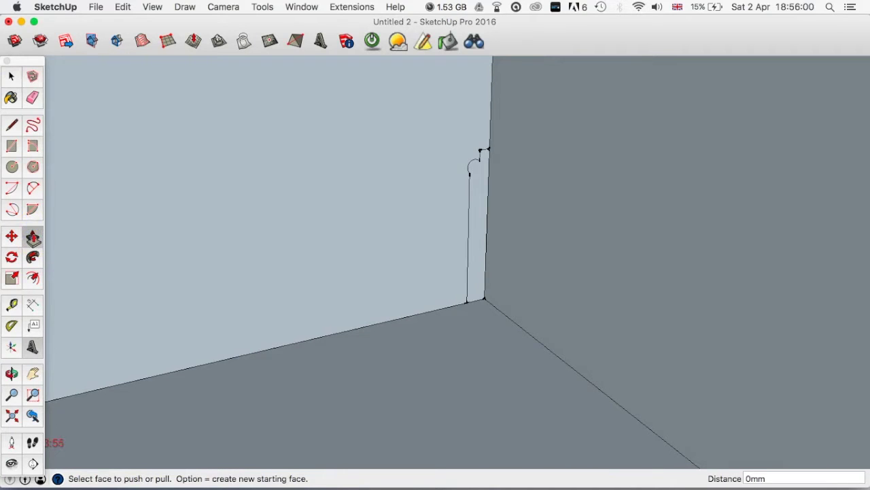
drag(469, 218, 610, 306)
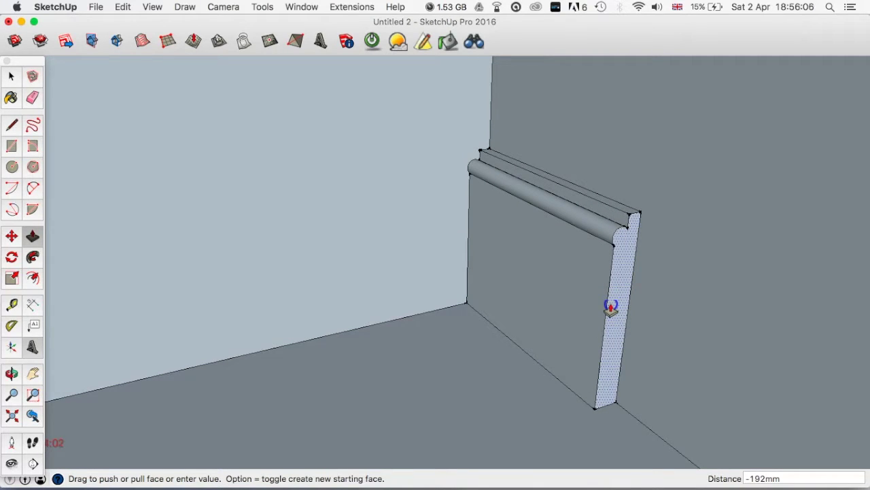
drag(611, 307, 624, 316)
scroll(625, 316, down, 6)
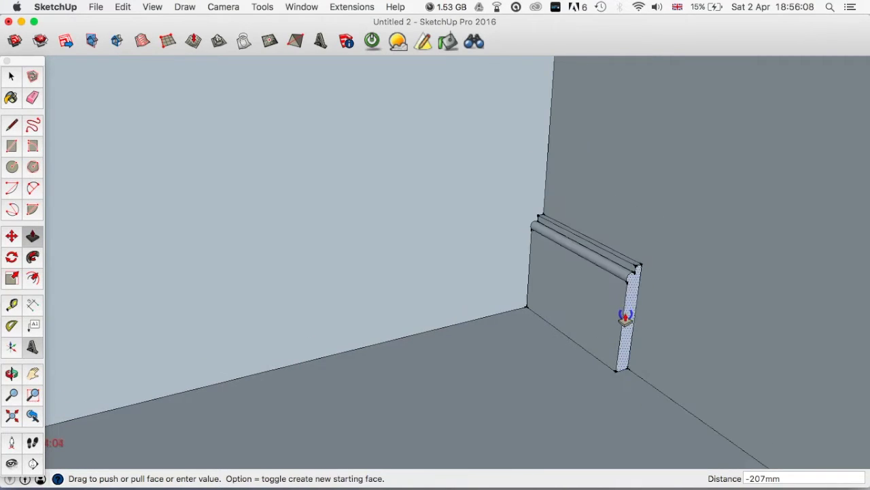
mouse_move(623, 312)
middle_down()
mouse_move(480, 239)
mouse_move(721, 306)
mouse_move(77, 278)
middle_up()
drag(77, 278, 525, 299)
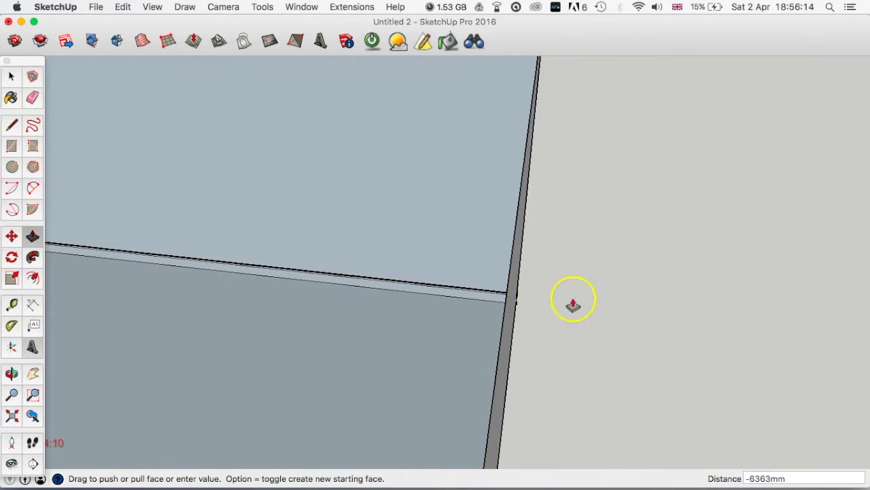
middle_drag(459, 295, 546, 326)
drag(539, 319, 393, 289)
key(super+z)
Start a Follow Me sweep of the skirting profile, taking it along the first wall and around the corner onto the adjoining wall
middle_drag(396, 292, 302, 238)
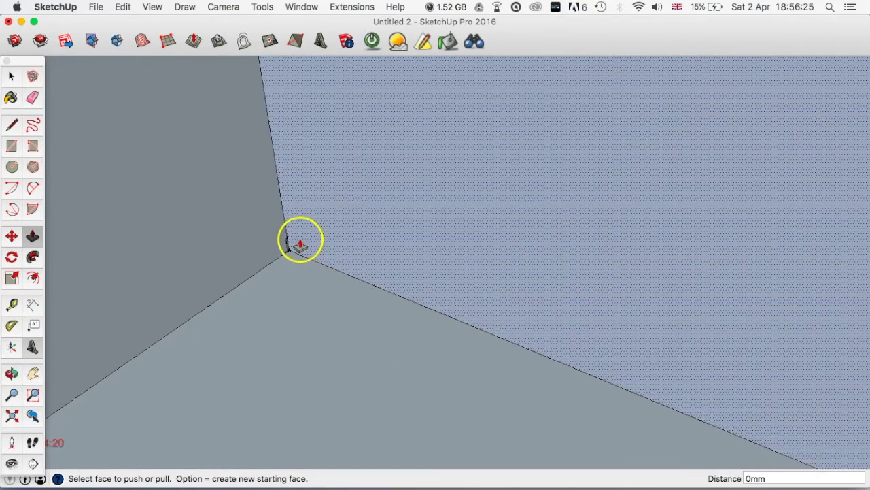
click(32, 258)
scroll(278, 258, up, 4)
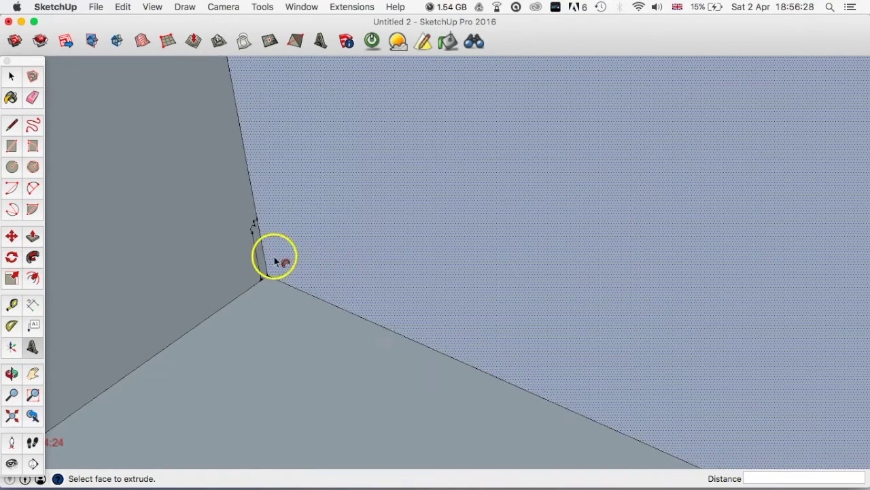
drag(254, 243, 305, 287)
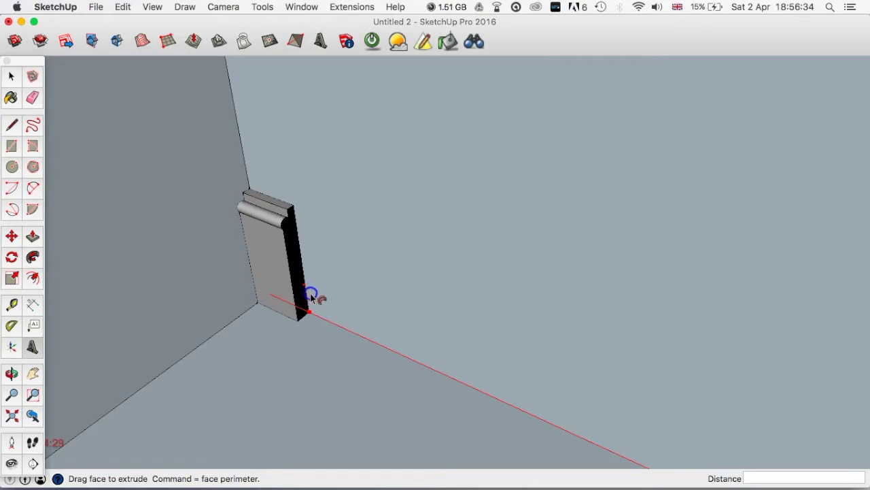
scroll(327, 308, down, 3)
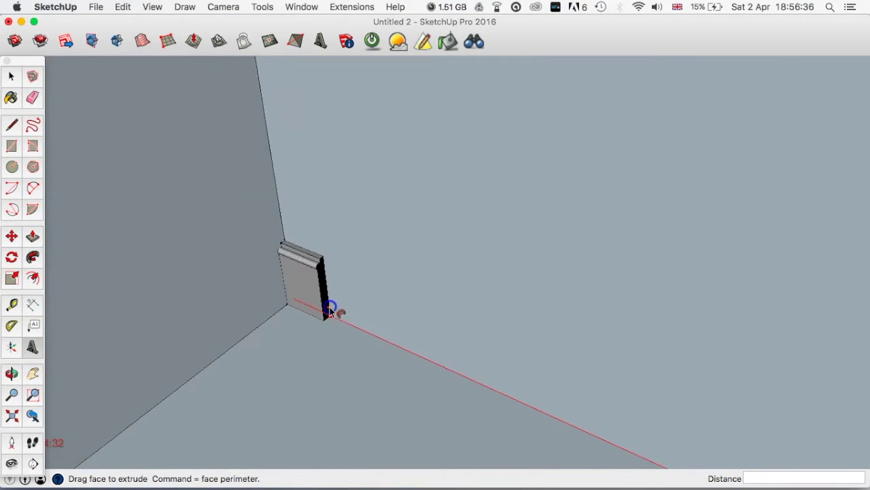
middle_drag(330, 309, 207, 280)
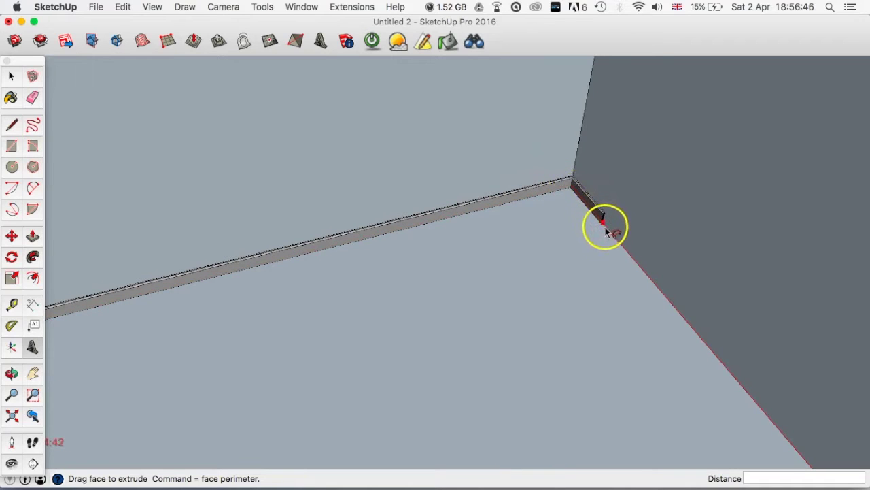
click(643, 287)
Continue the Follow Me sweep along the adjoining wall and across the next one to the far floor corner
middle_drag(647, 288, 567, 262)
scroll(629, 224, down, 8)
key(p)
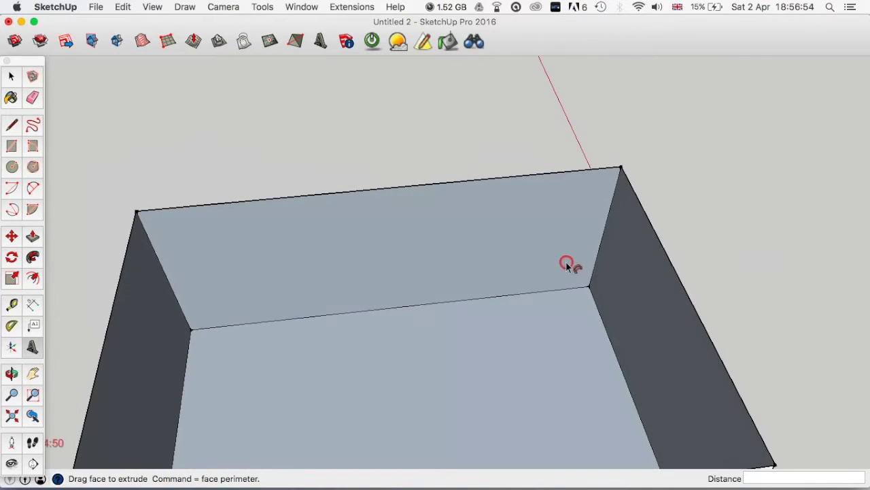
drag(558, 286, 619, 364)
middle_drag(619, 364, 776, 218)
click(535, 234)
middle_drag(447, 204, 590, 218)
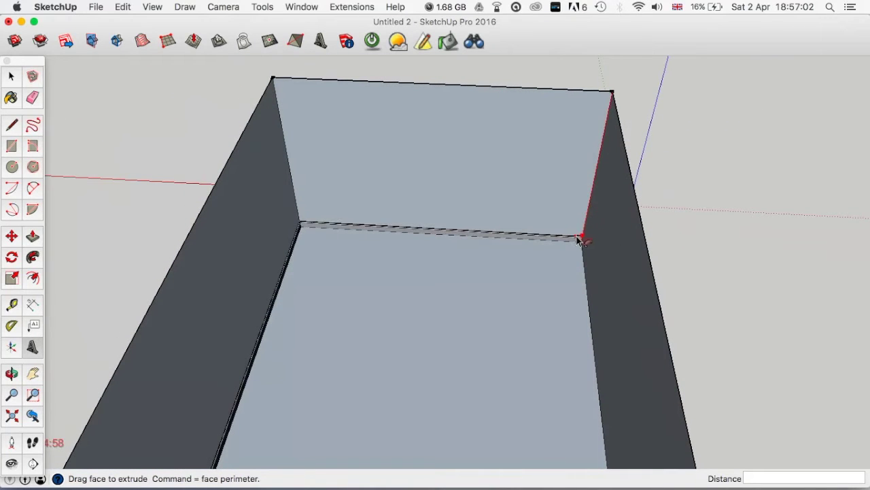
Run the skirting sweep along the remaining wall and finish it at the corner where the profile was drawn
click(583, 275)
middle_drag(585, 285, 628, 175)
middle_drag(567, 234, 617, 222)
mouse_move(617, 221)
mouse_down()
mouse_move(566, 197)
mouse_move(599, 209)
mouse_up()
scroll(575, 198, up, 3)
mouse_move(610, 212)
middle_down()
mouse_move(529, 230)
mouse_move(489, 227)
mouse_move(589, 191)
mouse_move(528, 229)
middle_up()
drag(528, 229, 544, 212)
click(550, 213)
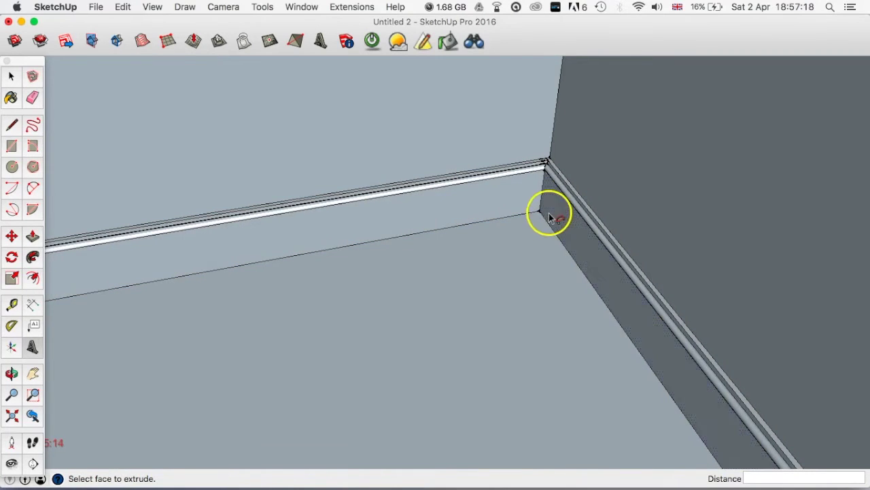
Examine the finished skirting moulding and how its profile meets at the room's inner corners
scroll(539, 207, up, 3)
scroll(541, 204, up, 2)
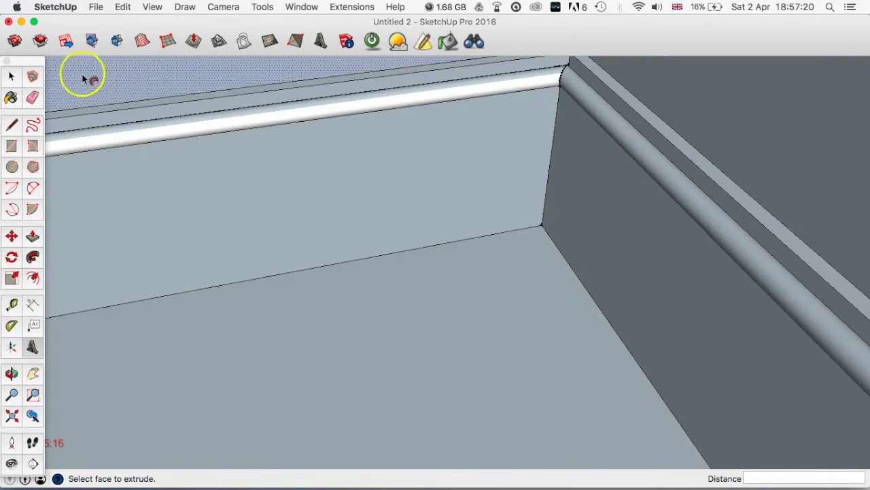
click(10, 75)
scroll(499, 297, down, 4)
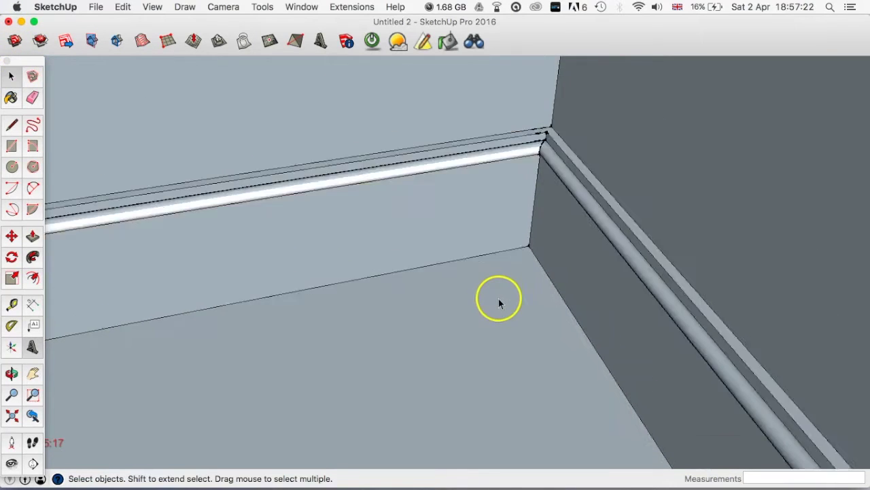
middle_drag(499, 298, 680, 284)
scroll(495, 267, up, 2)
scroll(624, 303, down, 3)
scroll(443, 237, down, 2)
scroll(441, 240, down, 5)
scroll(435, 131, up, 5)
middle_drag(435, 131, 561, 235)
scroll(542, 263, up, 5)
scroll(537, 234, up, 3)
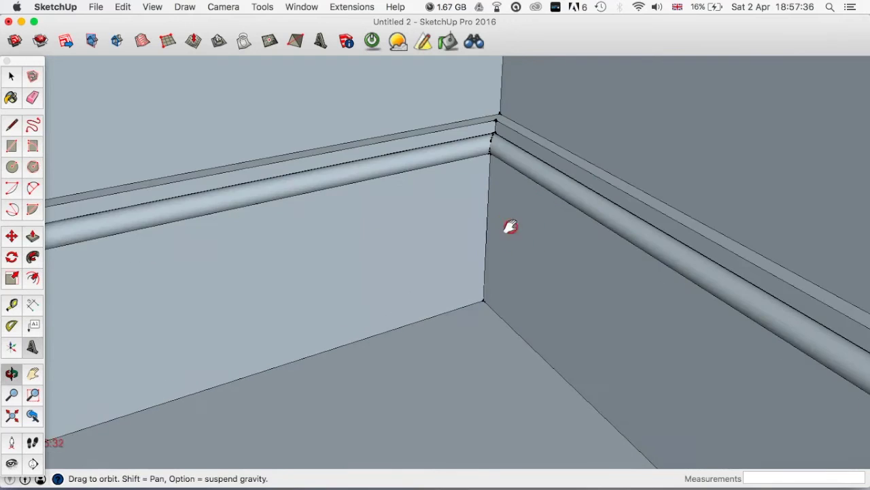
middle_drag(511, 227, 523, 247)
scroll(521, 245, up, 2)
scroll(517, 245, down, 6)
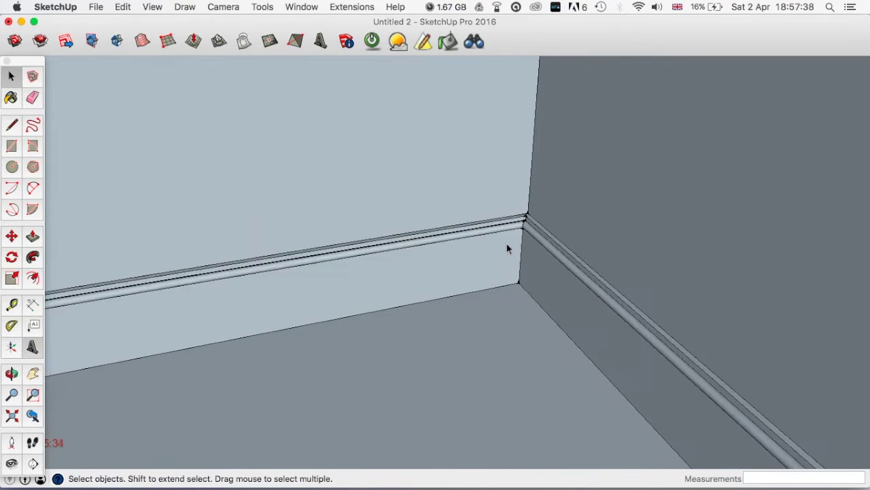
mouse_move(484, 250)
middle_down()
mouse_move(551, 233)
mouse_move(441, 270)
mouse_move(353, 262)
mouse_move(645, 266)
mouse_move(554, 276)
mouse_move(505, 268)
mouse_move(502, 252)
middle_up()
scroll(522, 260, up, 2)
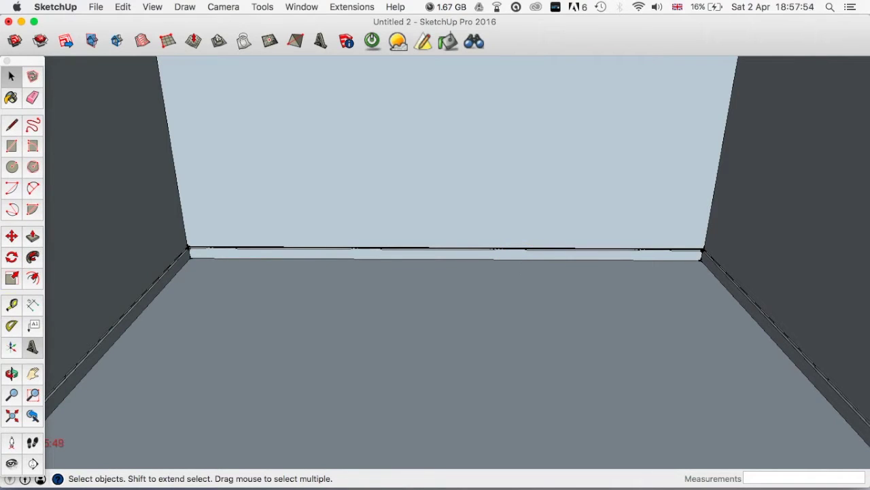
Measure the end wall's length between the two inner floor corners of the skirting
click(11, 305)
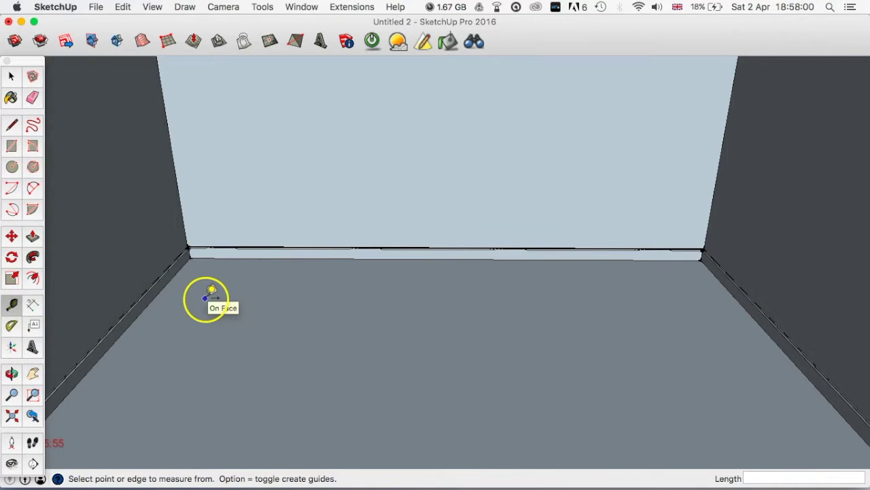
scroll(206, 296, up, 2)
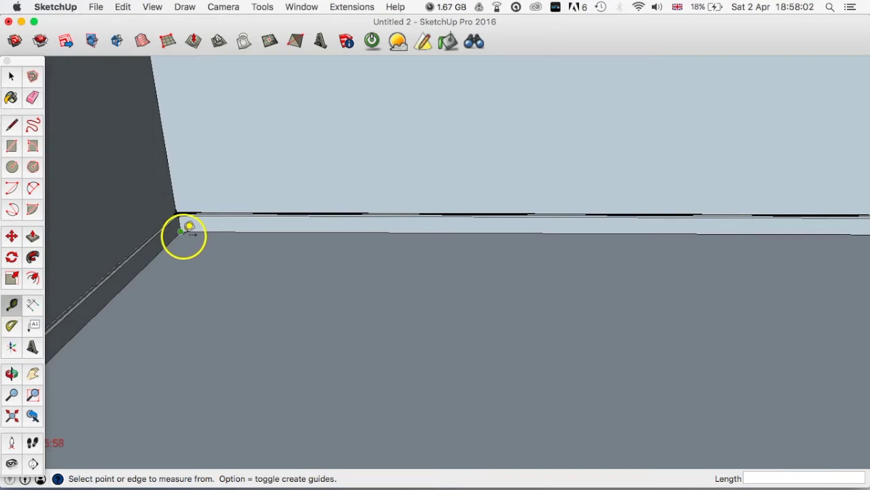
click(181, 231)
mouse_move(457, 356)
middle_down()
mouse_move(589, 356)
mouse_move(220, 364)
mouse_move(232, 363)
middle_up()
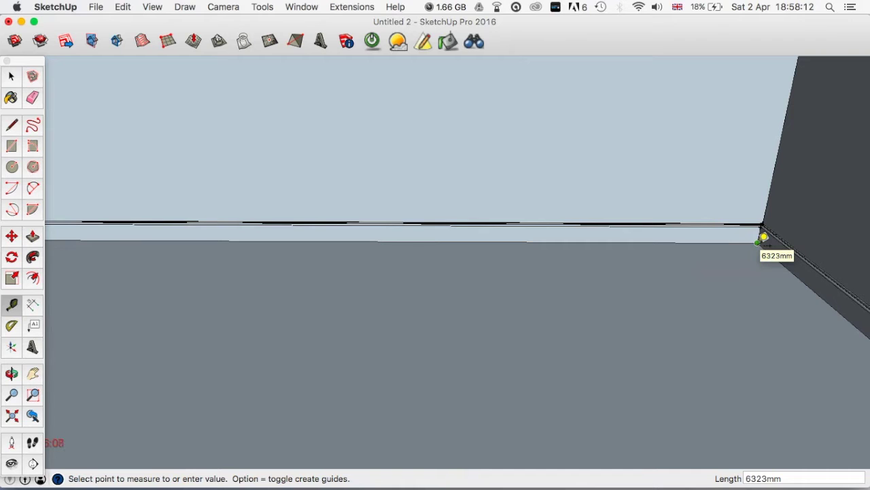
scroll(513, 311, down, 5)
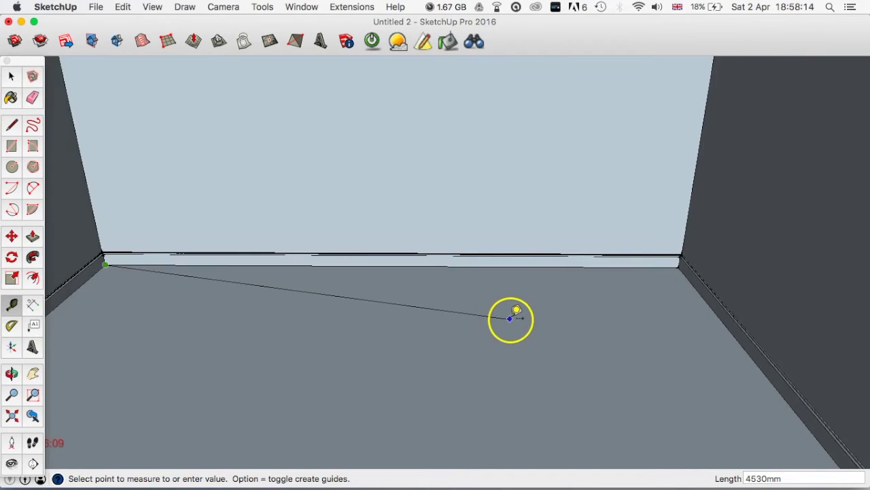
Place a guide line across the floor 2000 mm from the skirting's bottom edge on the end wall
middle_drag(513, 320, 485, 352)
scroll(455, 305, up, 6)
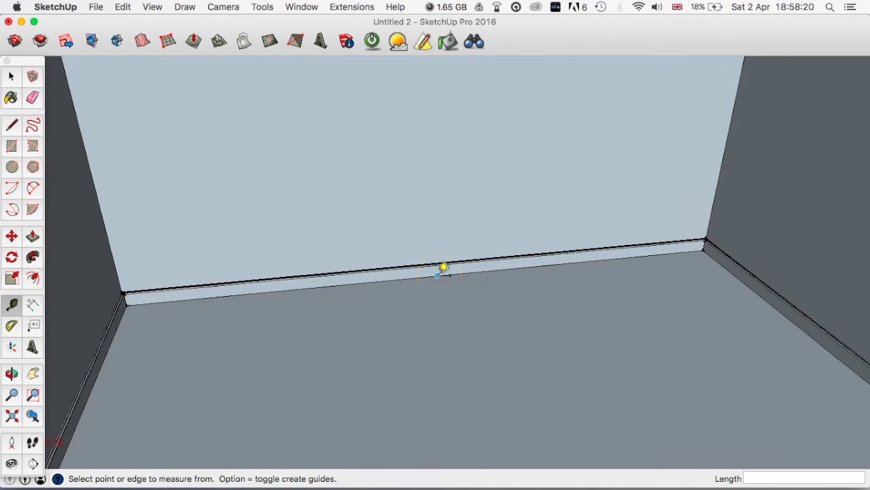
click(442, 267)
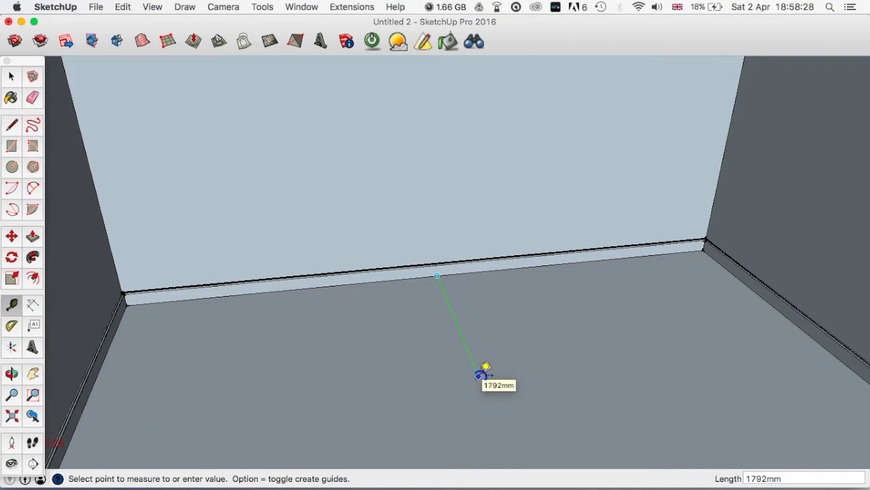
text(2000)
key(Return)
Place a vertical guide line on the side wall, offset from the corner edge in line with the floor guide
middle_drag(540, 420, 447, 250)
click(418, 201)
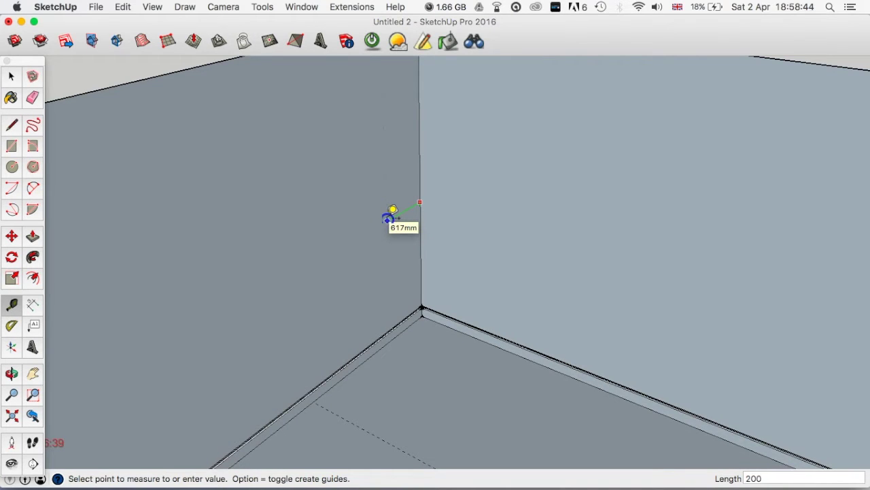
key(Return)
Examine the guide lines running across the floor and up the side wall from several angles
middle_drag(375, 294, 401, 279)
scroll(402, 278, down, 2)
key(t)
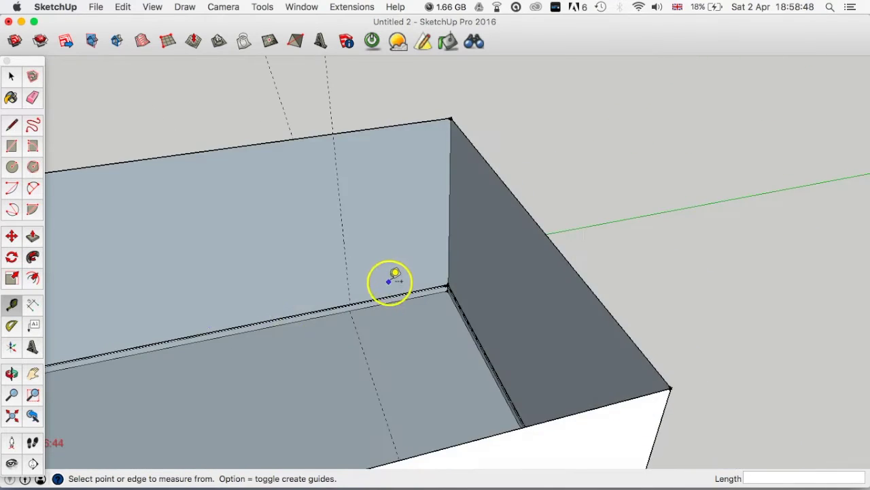
scroll(388, 281, up, 5)
key(o)
key(t)
scroll(418, 346, down, 5)
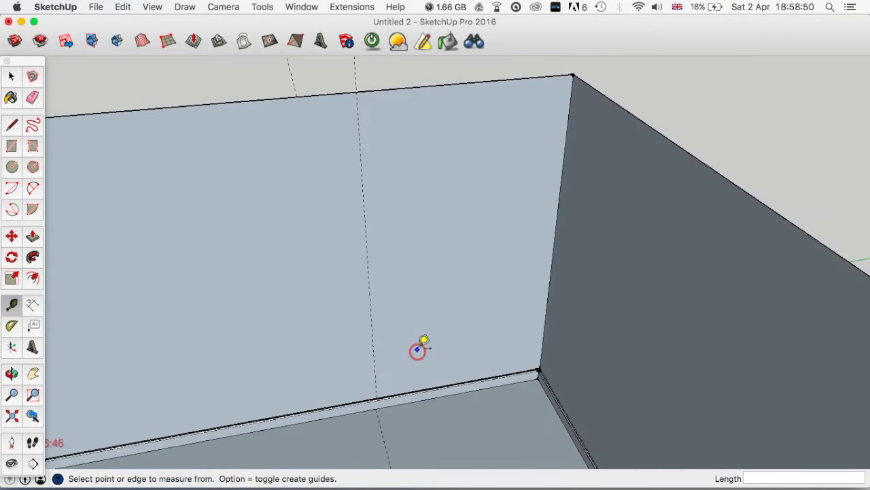
key(o)
drag(507, 307, 521, 324)
key(t)
key(o)
key(t)
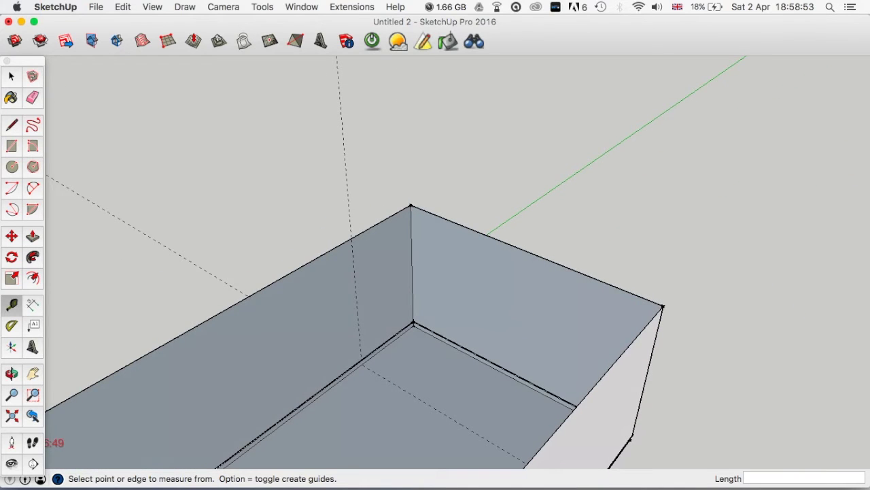
Hide the guides in the model, and display them again
click(151, 8)
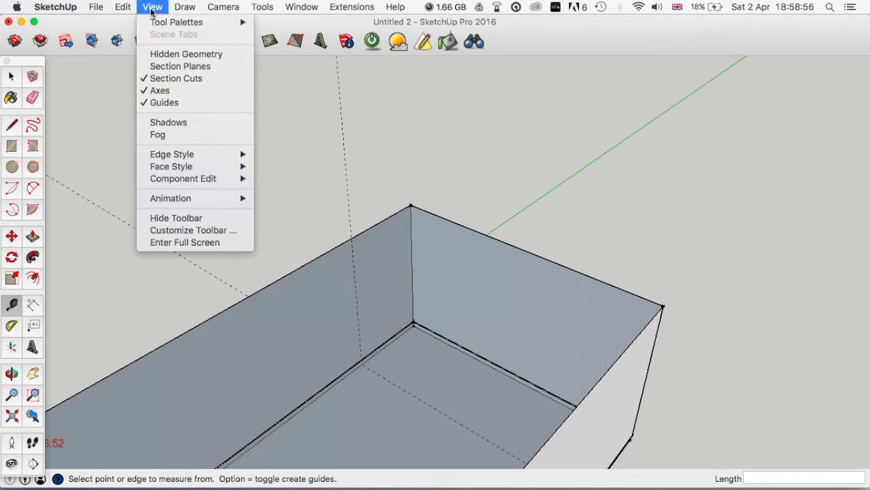
click(183, 104)
click(153, 10)
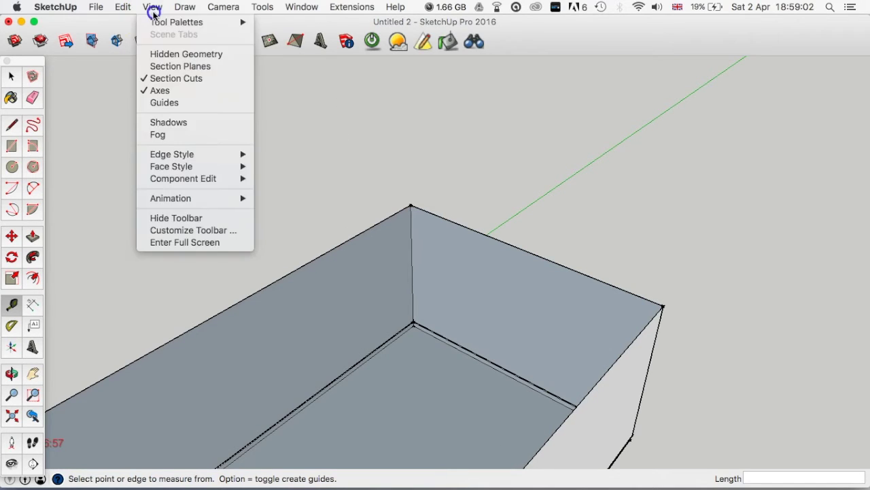
click(166, 101)
Delete the floor and wall guide lines from the model
key(o)
middle_drag(355, 248, 461, 346)
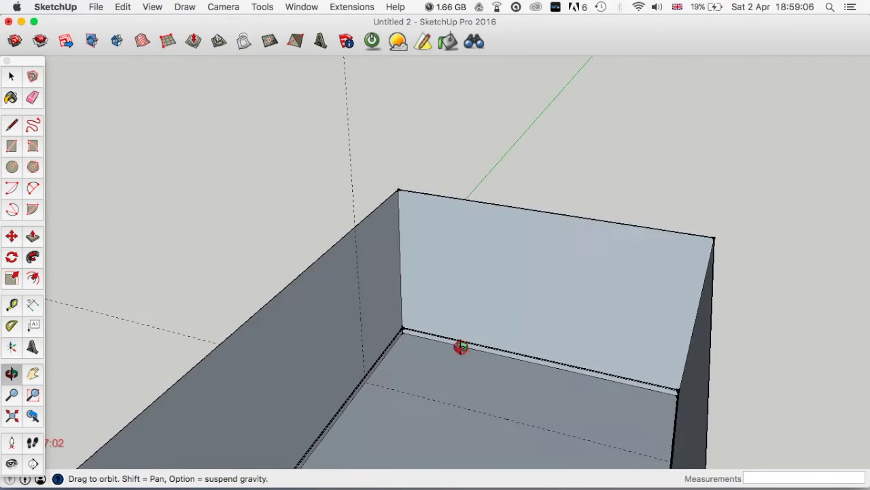
key(t)
scroll(465, 327, down, 6)
key(o)
scroll(480, 315, down, 2)
drag(480, 314, 415, 314)
key(t)
scroll(425, 307, up, 4)
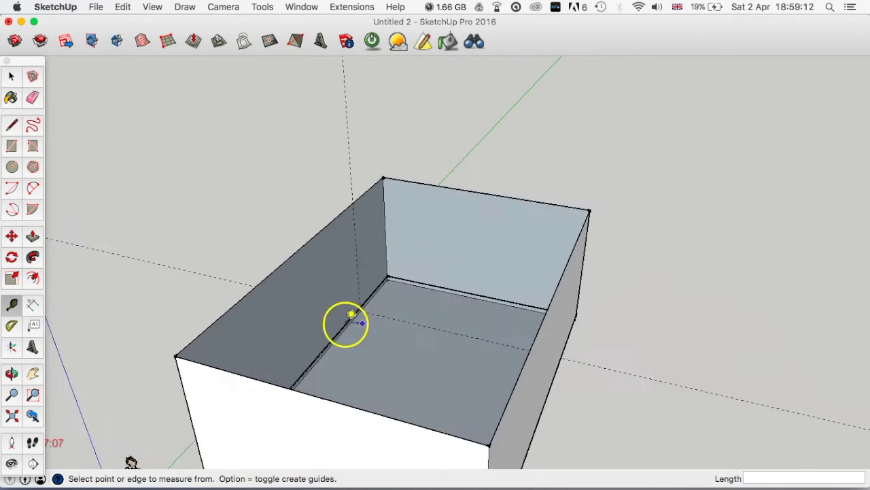
scroll(348, 314, up, 3)
key(o)
scroll(439, 320, up, 6)
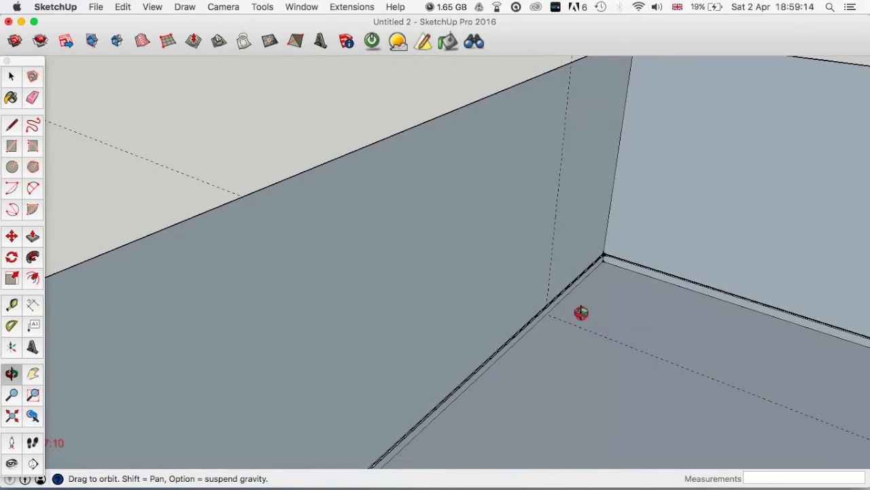
key(t)
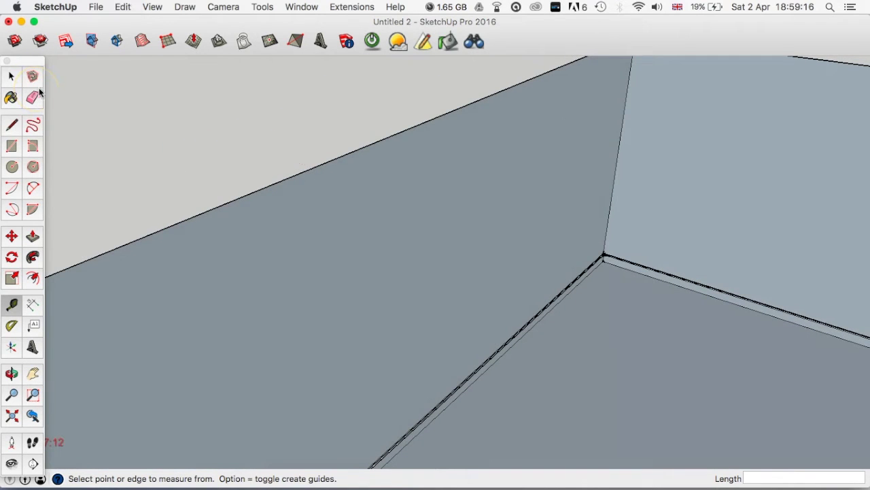
Examine the room's interior, facing the end wall with the skirting boards along both side walls
key(o)
drag(483, 241, 494, 262)
key(t)
scroll(369, 238, down, 10)
key(o)
key(t)
scroll(435, 263, up, 8)
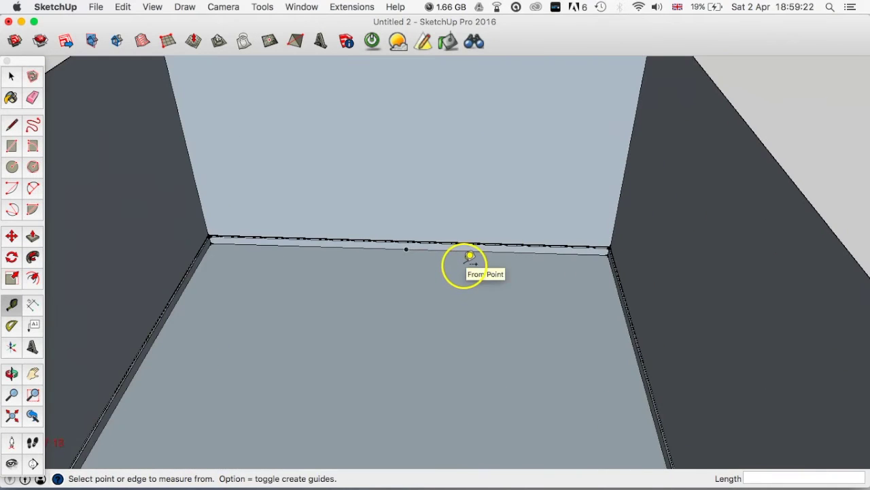
key(o)
scroll(490, 317, down, 5)
drag(489, 317, 508, 293)
key(t)
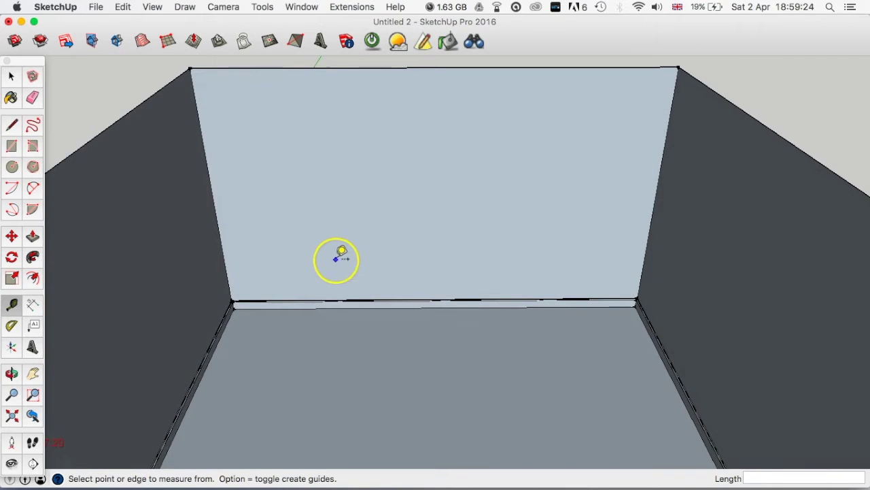
key(o)
shift+drag(377, 268, 377, 305)
key(t)
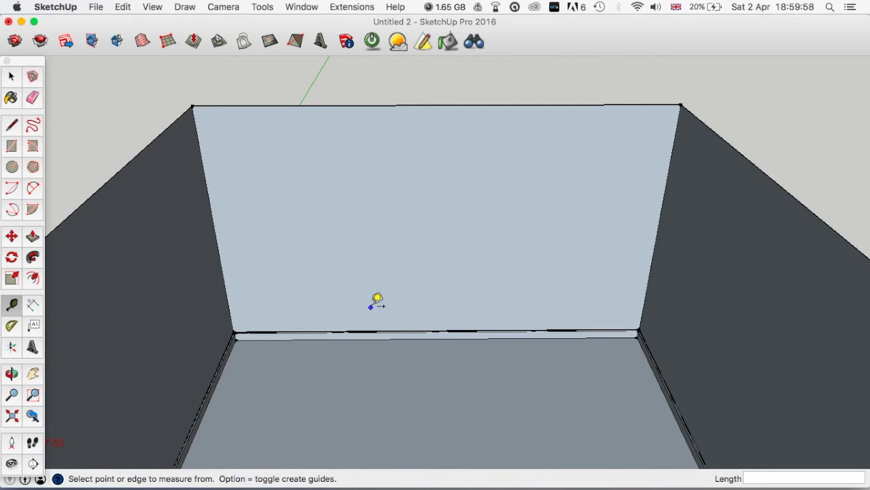
middle_drag(382, 330, 367, 340)
scroll(385, 383, up, 2)
scroll(394, 380, down, 3)
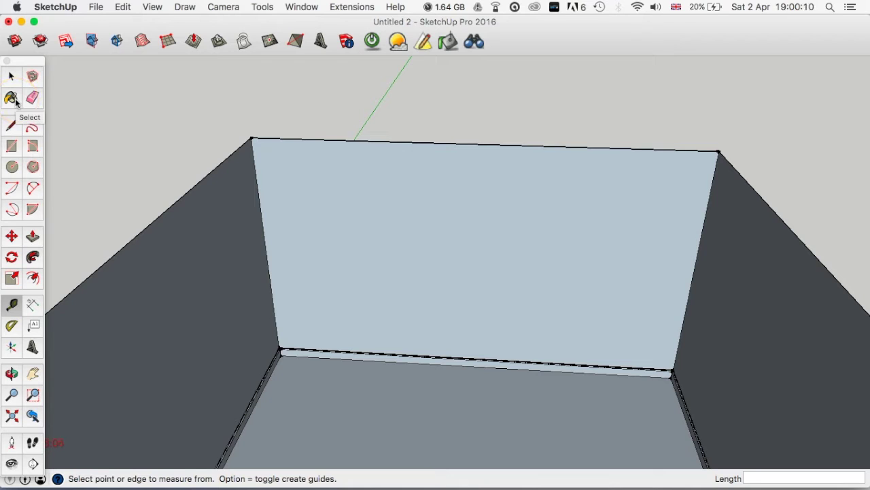
Start the Paint Bucket tool and look through the colour wheel, grey scale and RGB sliders, spectrum and pencil colour pickers
click(12, 100)
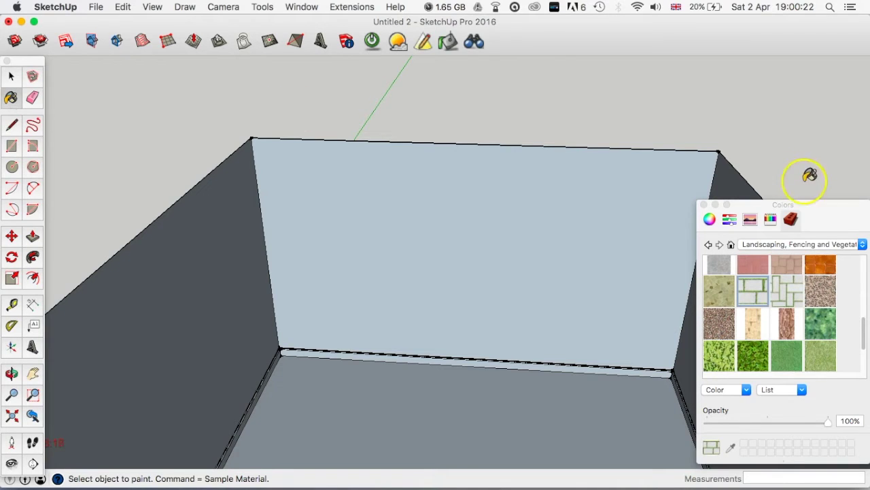
drag(819, 207, 796, 86)
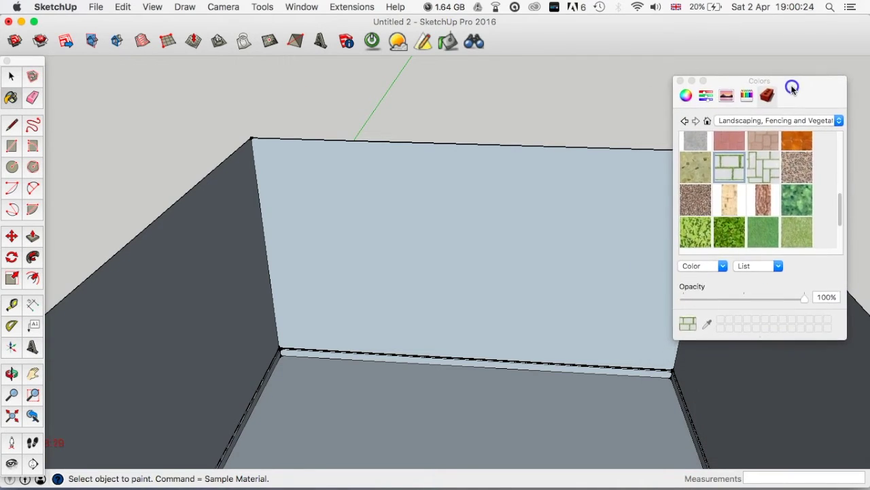
click(686, 95)
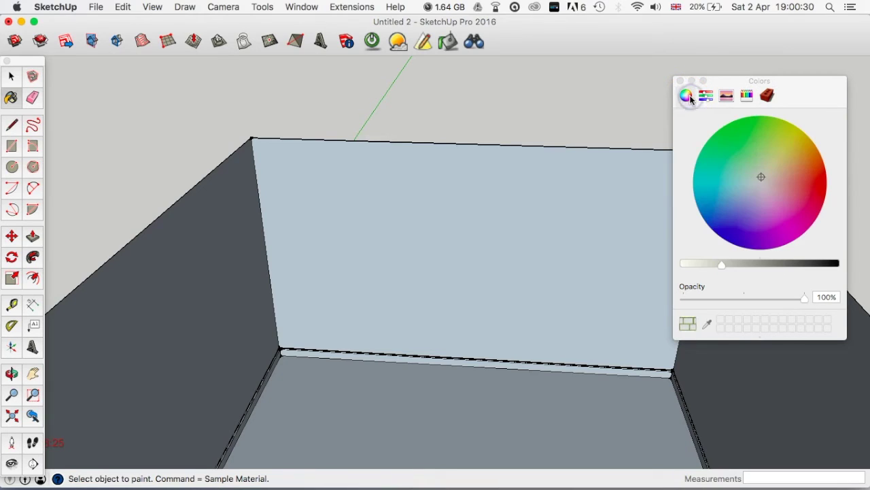
click(707, 97)
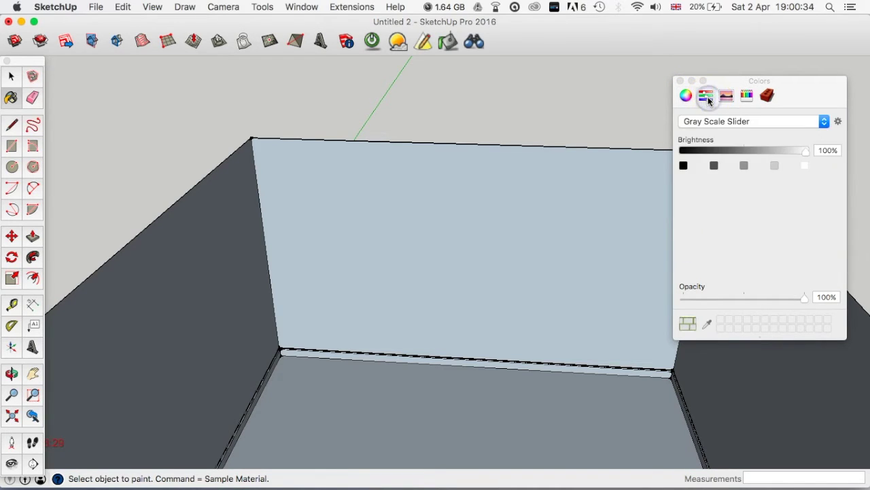
click(731, 122)
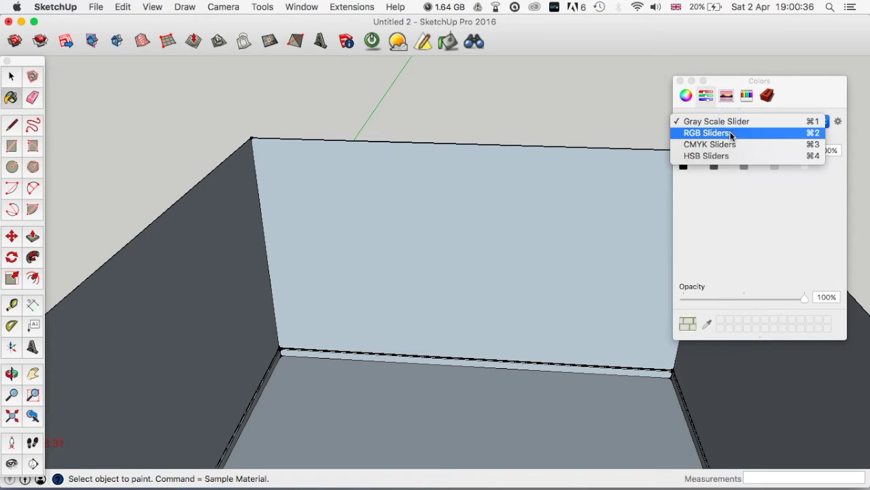
click(731, 130)
click(788, 264)
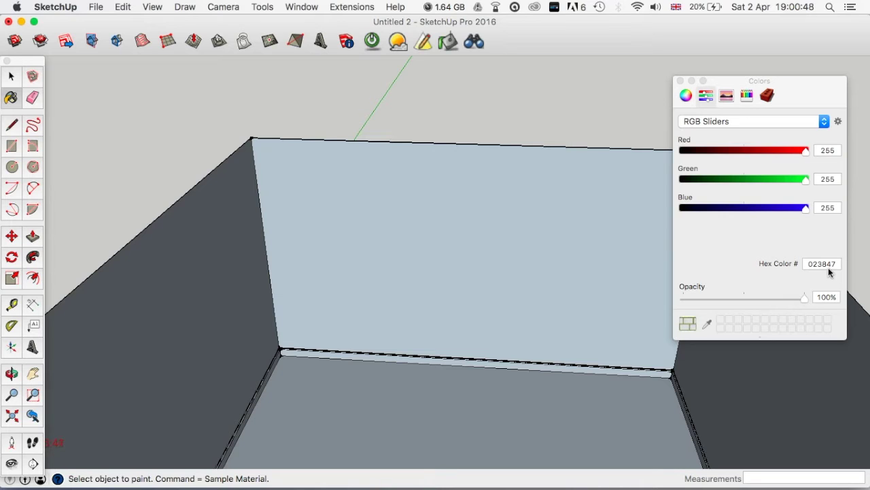
click(725, 95)
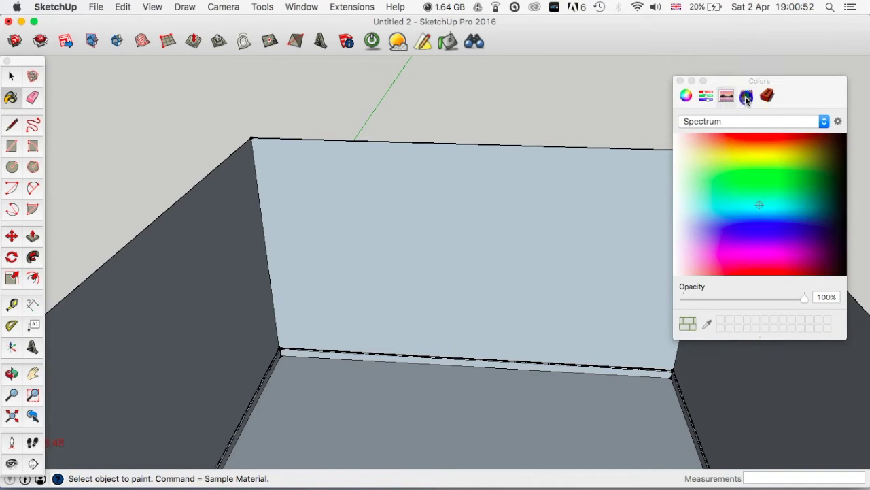
click(747, 96)
Browse the texture palettes, looking through material collections such as Apple, Colors and Stone
click(767, 96)
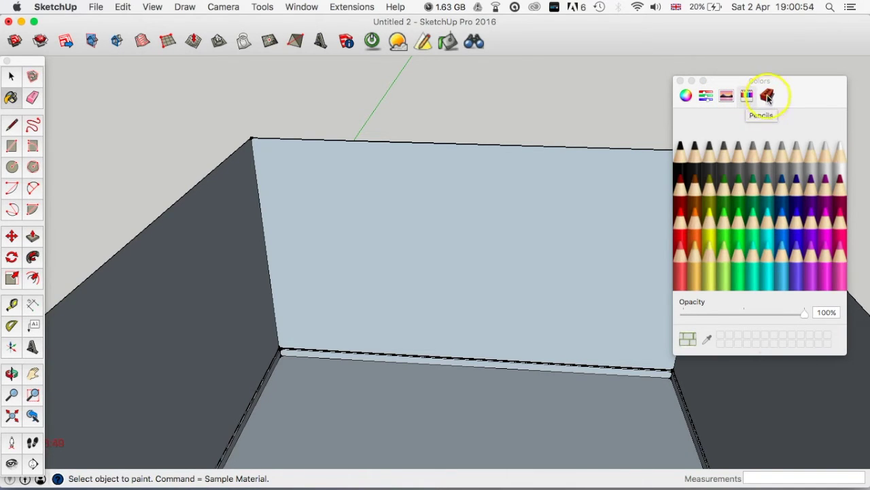
click(799, 121)
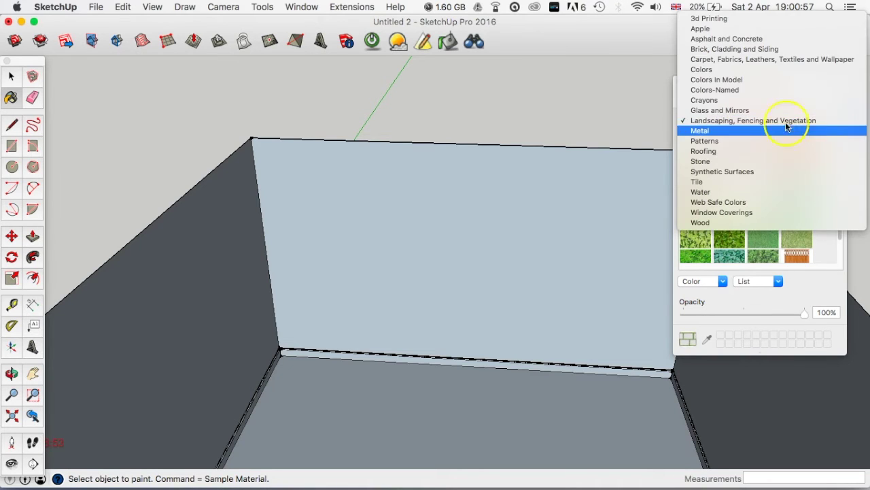
click(727, 29)
click(748, 122)
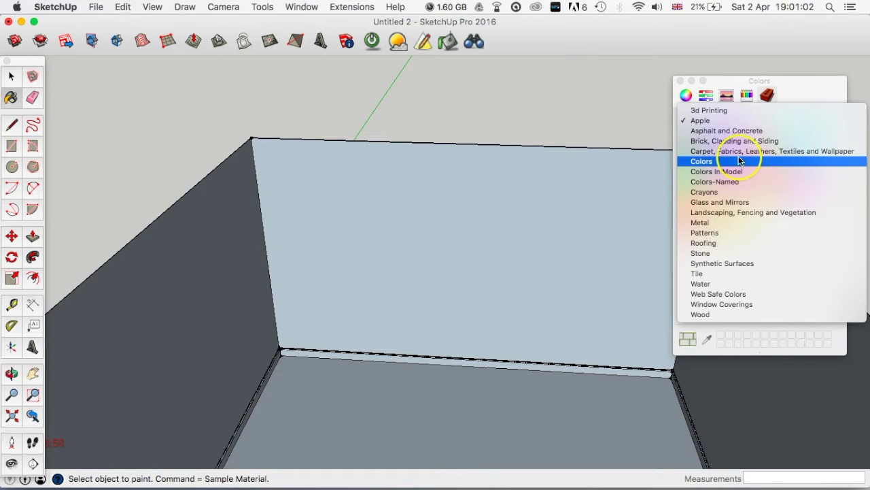
click(734, 160)
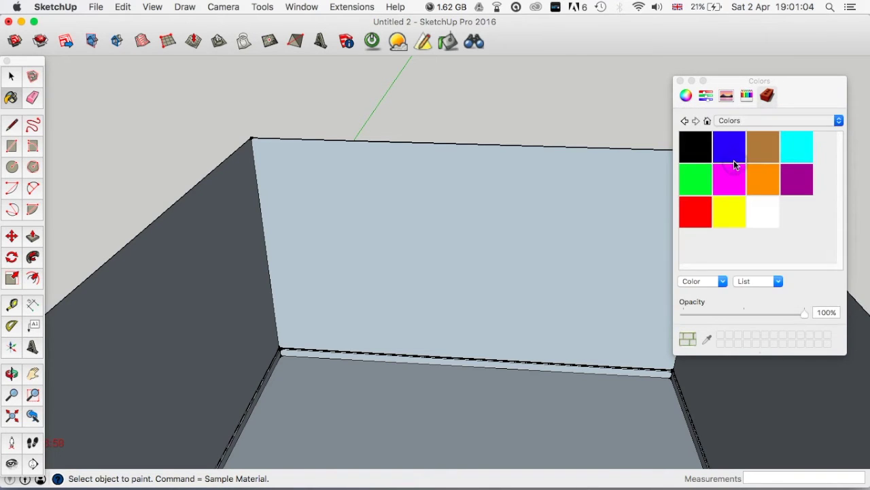
drag(839, 151, 819, 122)
click(794, 121)
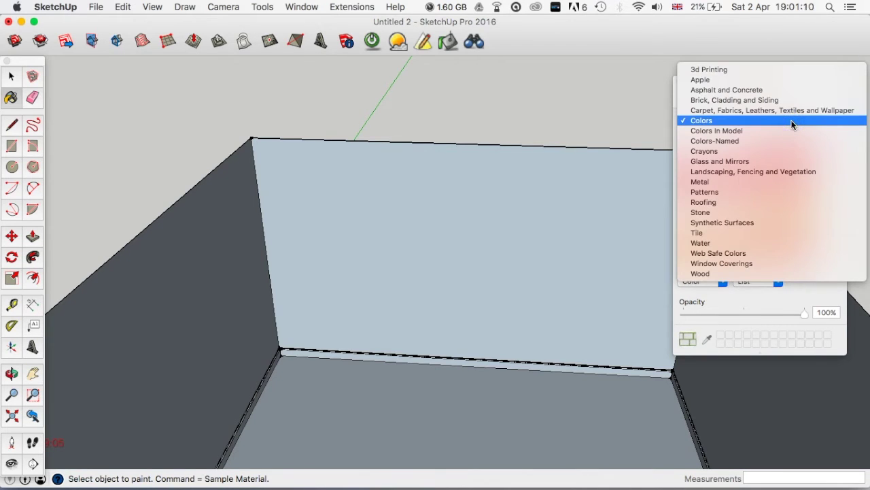
click(781, 151)
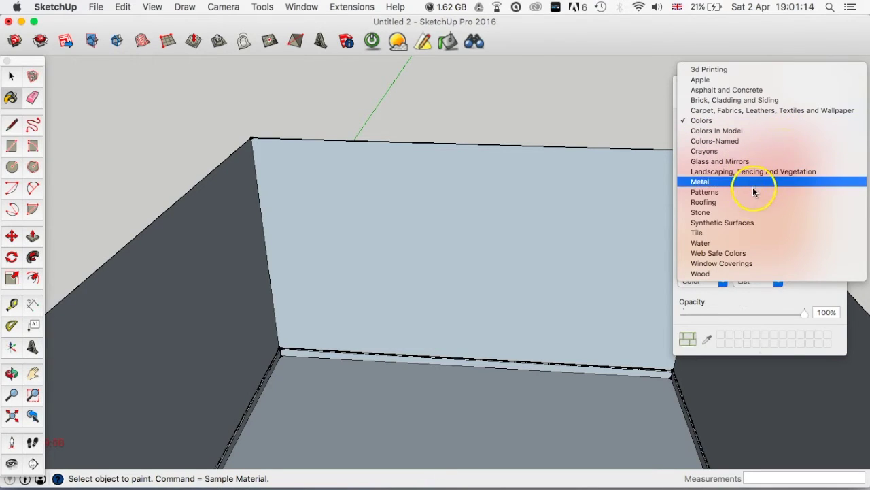
click(744, 211)
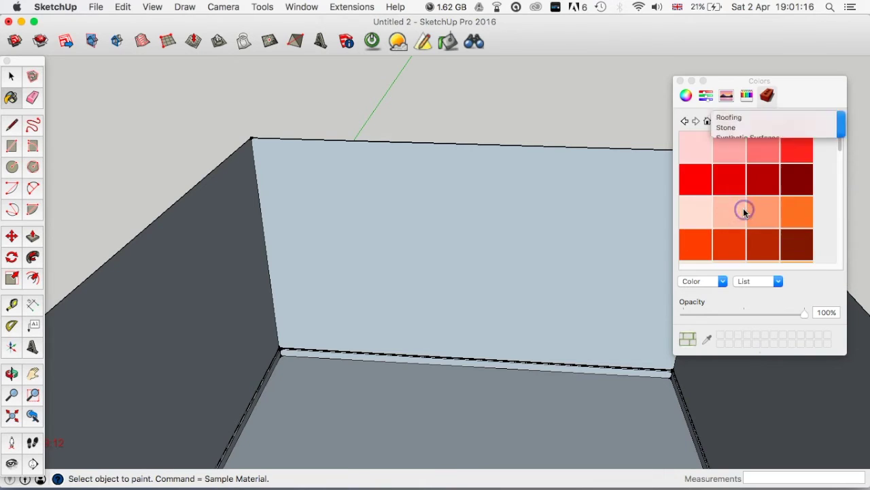
Paint the room's end wall with the Brick Rough Dark material from the Brick, Cladding and Siding collection
click(734, 120)
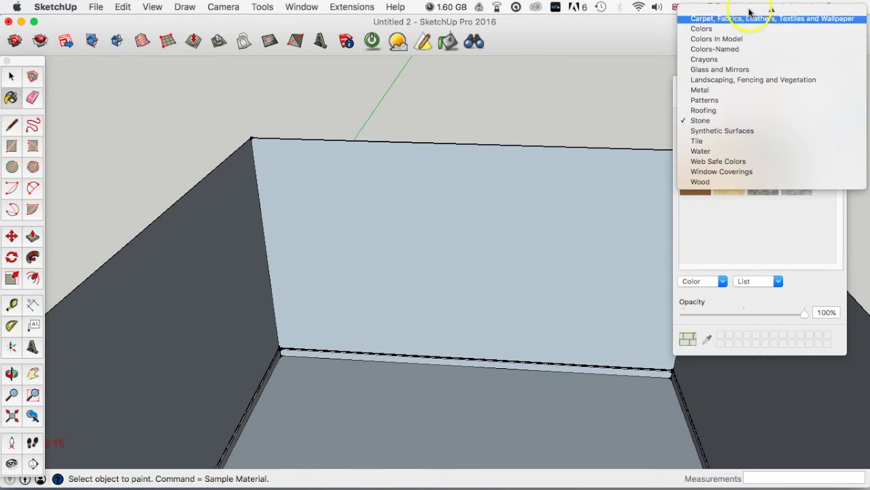
mouse_move(748, 8)
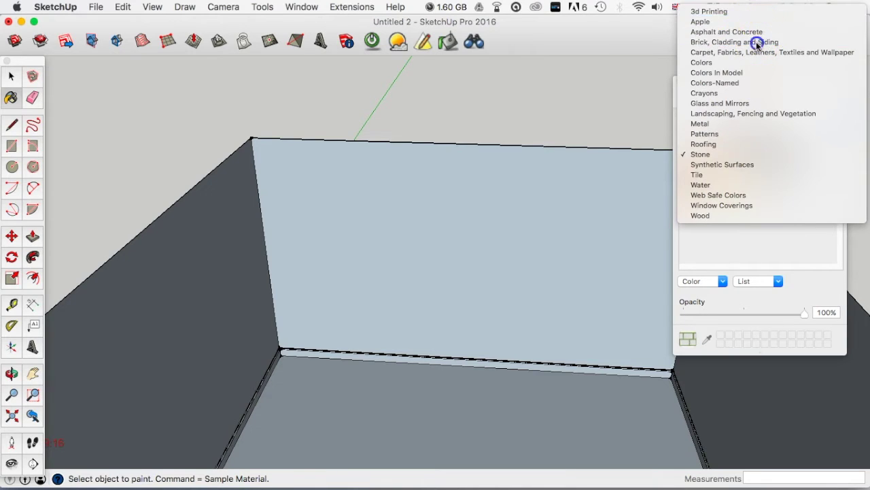
click(757, 42)
click(760, 144)
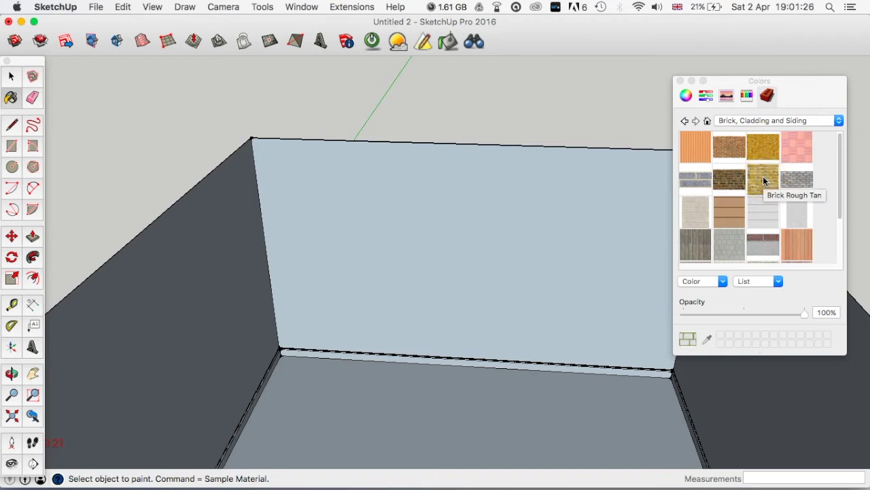
click(728, 181)
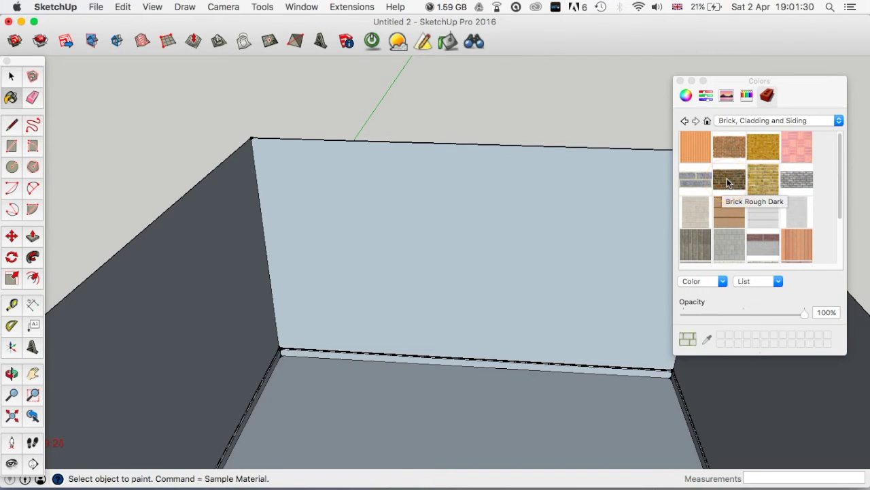
click(729, 181)
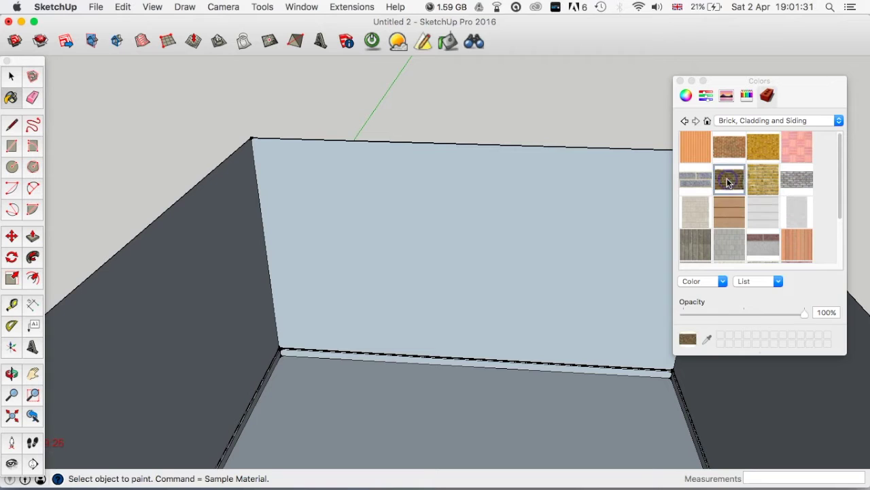
click(440, 235)
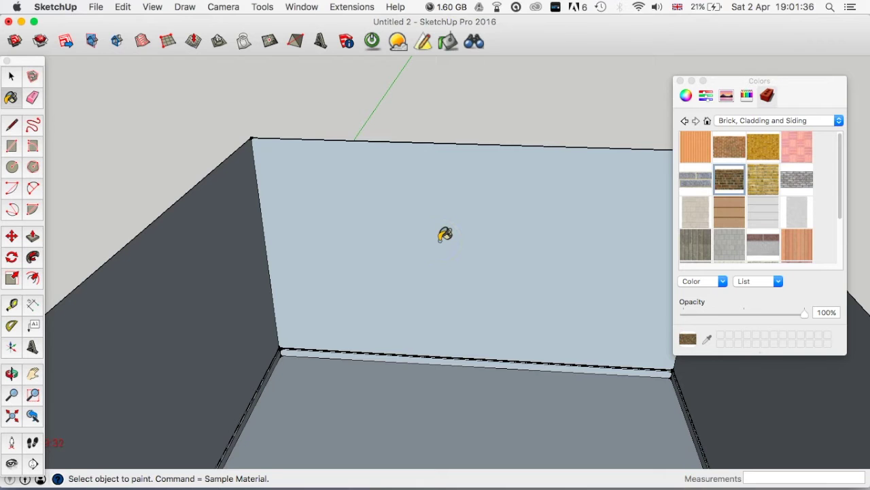
click(415, 235)
click(446, 229)
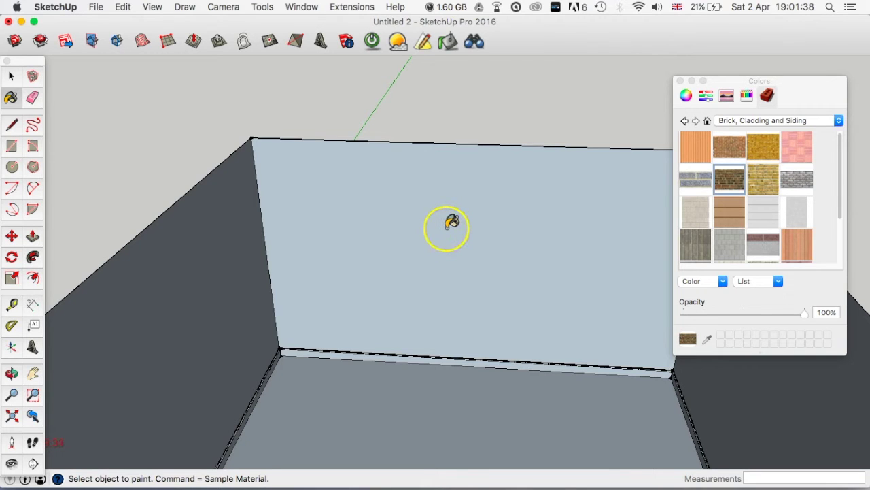
click(447, 228)
mouse_move(443, 276)
middle_down()
mouse_move(482, 240)
mouse_move(569, 224)
mouse_move(588, 277)
mouse_move(445, 276)
mouse_move(384, 241)
mouse_move(400, 225)
middle_up()
scroll(402, 225, up, 3)
scroll(404, 224, up, 2)
scroll(403, 225, down, 2)
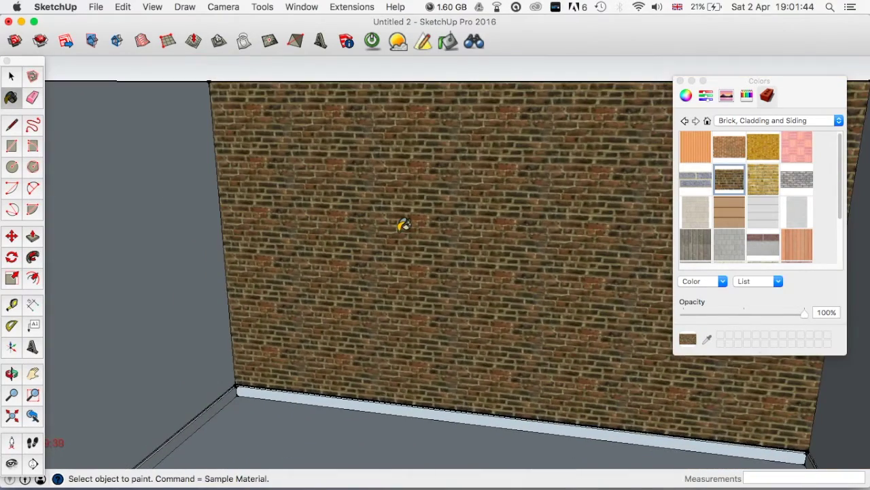
right_click(399, 230)
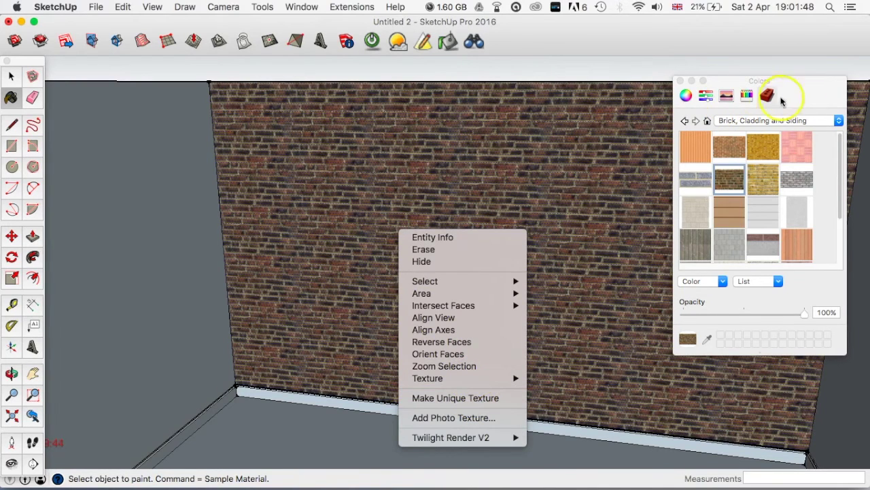
click(802, 101)
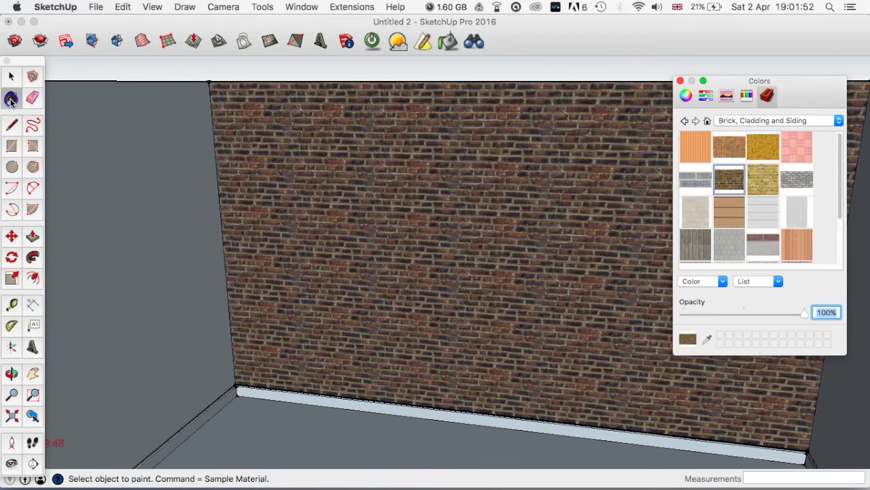
Paint both side walls of the room with the same Brick Rough Dark material
scroll(396, 190, down, 10)
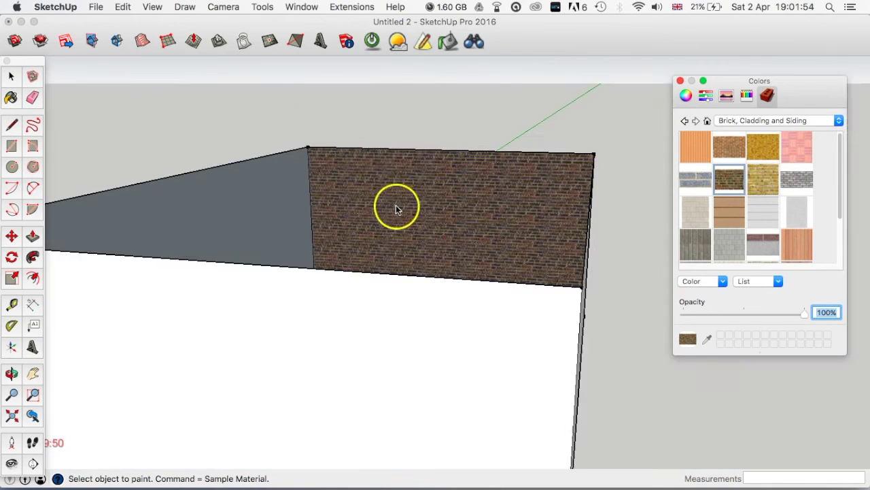
click(395, 177)
click(282, 180)
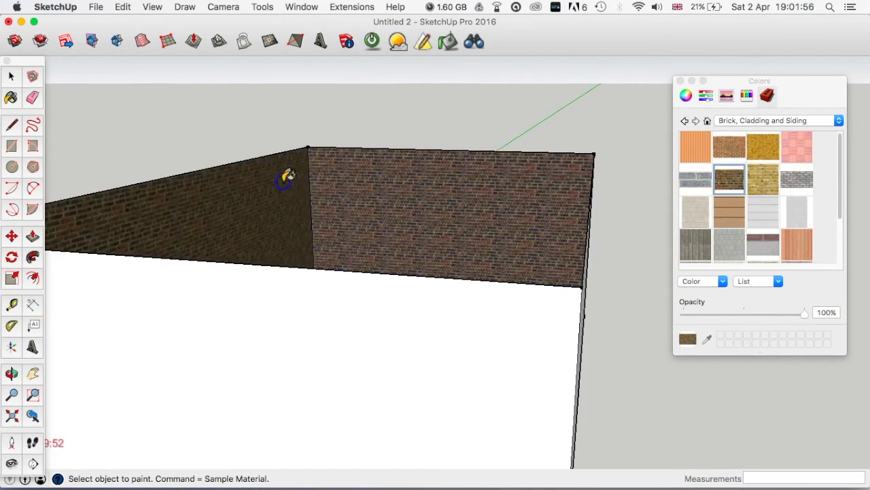
middle_drag(282, 176, 431, 272)
middle_drag(468, 243, 529, 229)
click(608, 236)
click(466, 281)
scroll(462, 281, up, 5)
mouse_move(452, 288)
middle_down()
mouse_move(433, 305)
mouse_move(427, 293)
mouse_move(441, 237)
mouse_move(450, 259)
mouse_move(469, 253)
middle_up()
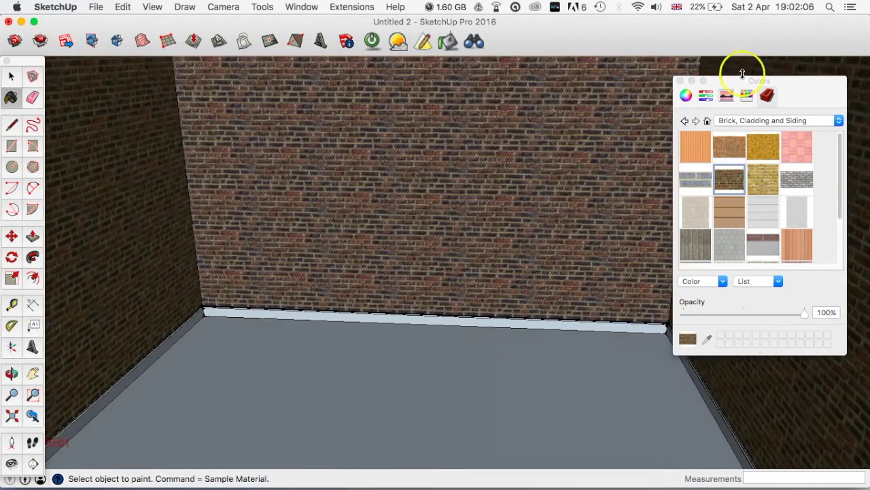
Paint the floor with the orange-brown striped floorboard material from the Wood collection, and close the Colors palette
click(760, 120)
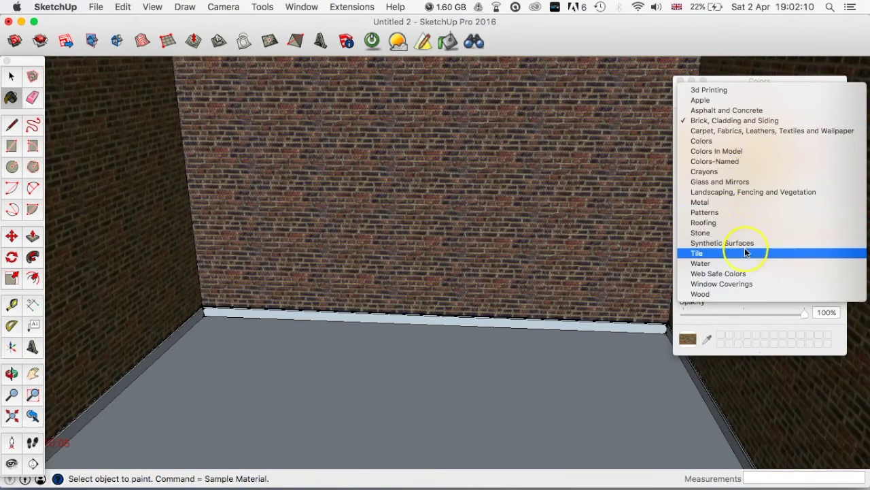
click(726, 293)
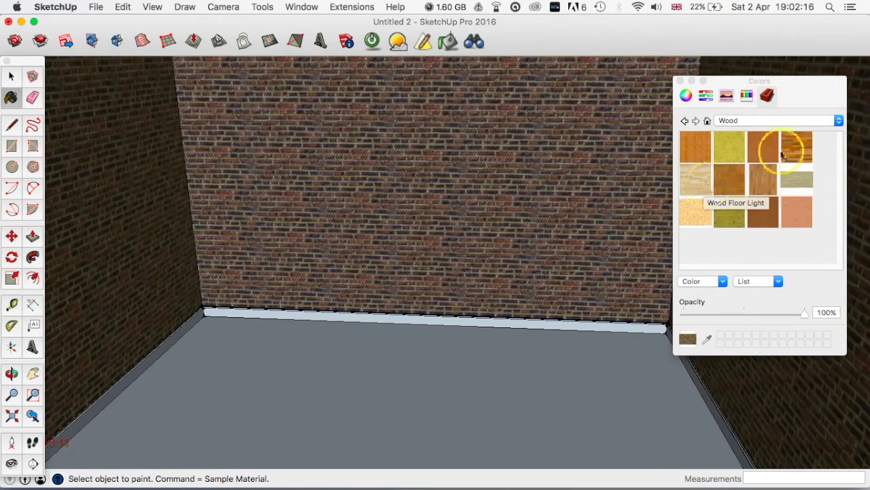
click(807, 145)
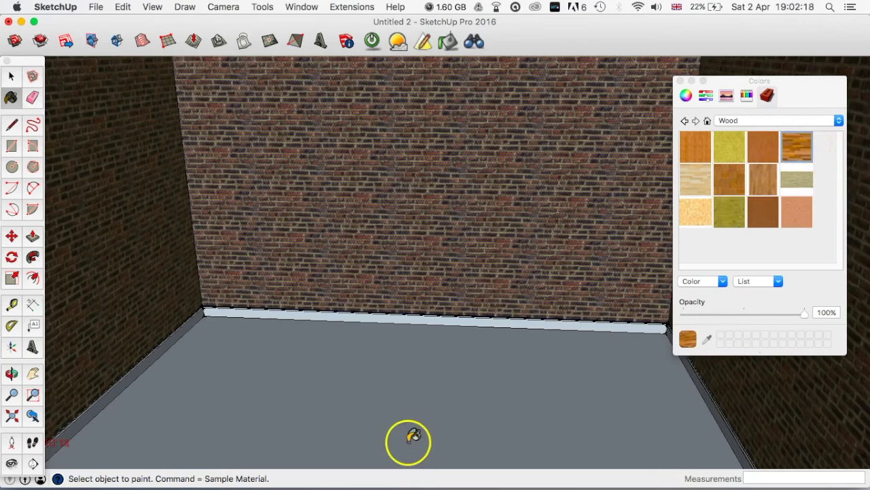
click(403, 407)
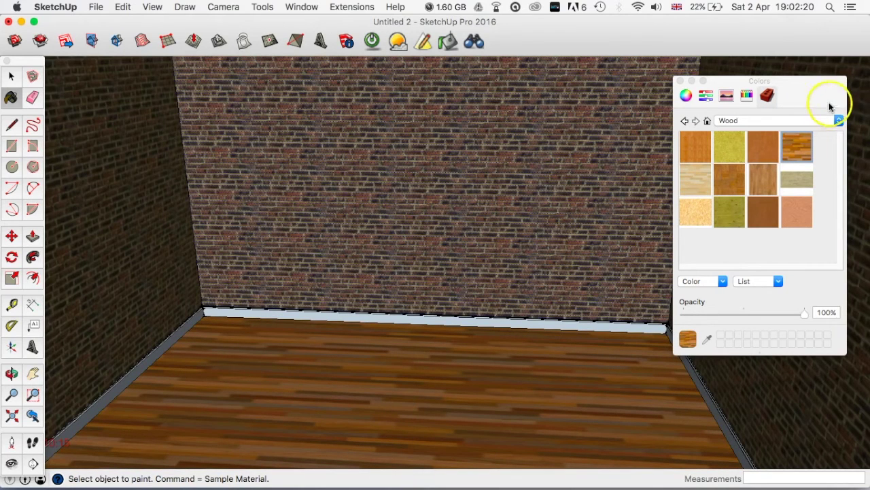
click(680, 81)
Start texture positioning on the wood-painted floor face
mouse_move(501, 404)
middle_down()
mouse_move(509, 416)
mouse_move(515, 409)
mouse_move(509, 329)
mouse_move(521, 406)
mouse_move(455, 253)
mouse_move(469, 288)
mouse_move(439, 338)
mouse_move(484, 265)
mouse_move(494, 284)
mouse_move(470, 314)
middle_up()
scroll(514, 410, down, 1)
scroll(446, 334, up, 3)
scroll(494, 268, up, 2)
scroll(497, 276, down, 1)
click(427, 229)
click(14, 40)
right_click(484, 255)
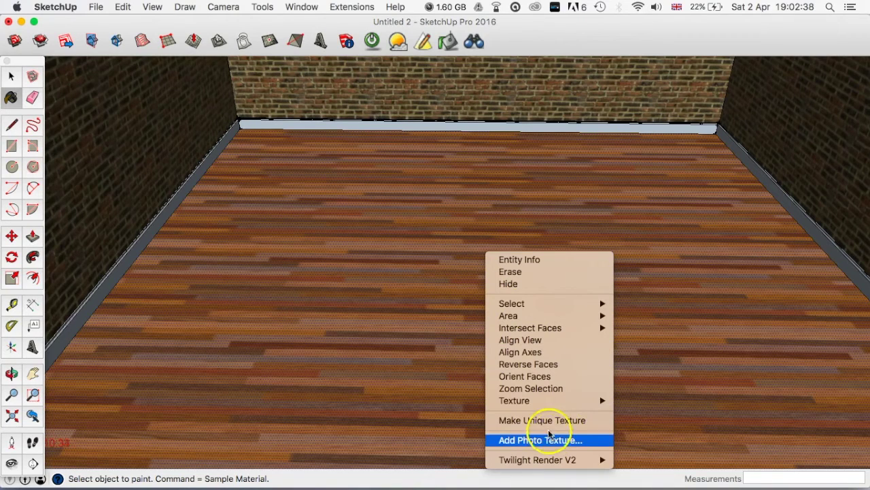
mouse_move(548, 401)
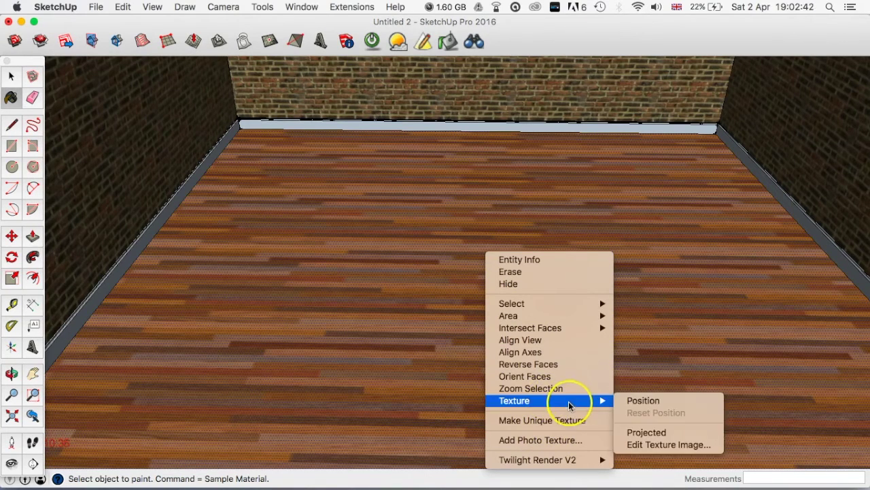
click(649, 400)
Activate the floor's texture position pins and shift the wood texture slightly towards the end wall with the red move pin
drag(592, 365, 591, 366)
click(678, 272)
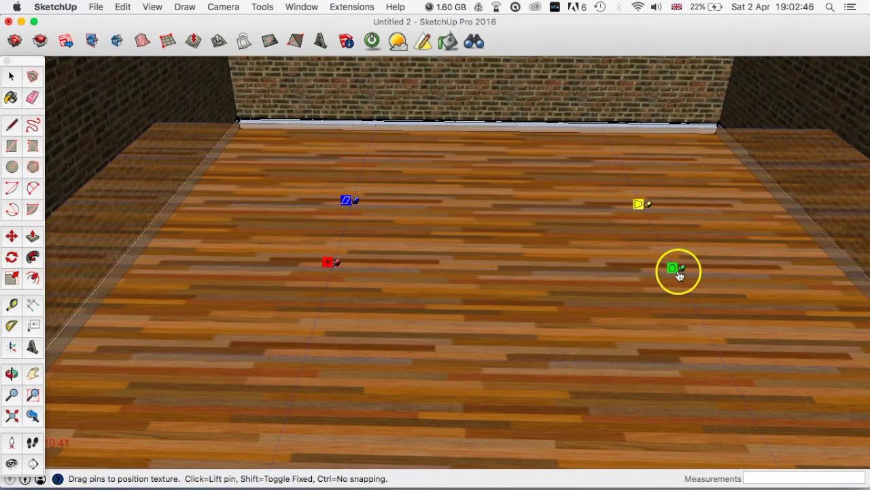
click(682, 271)
click(354, 194)
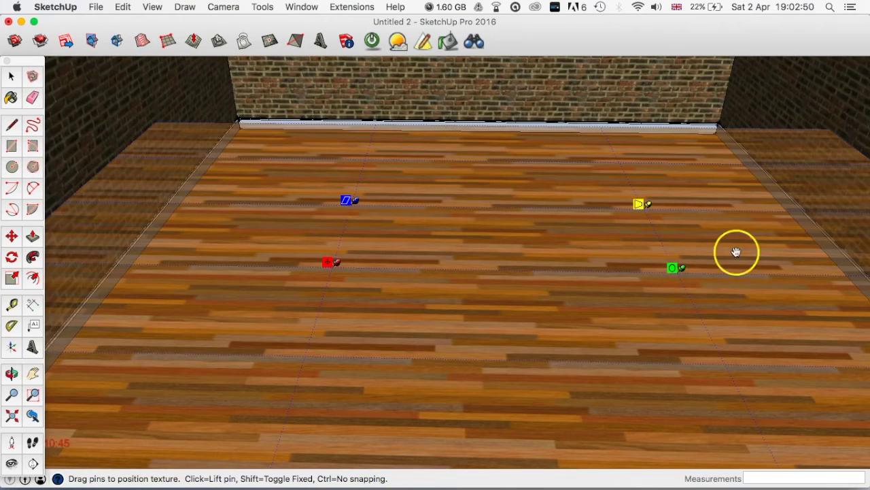
click(682, 271)
click(650, 208)
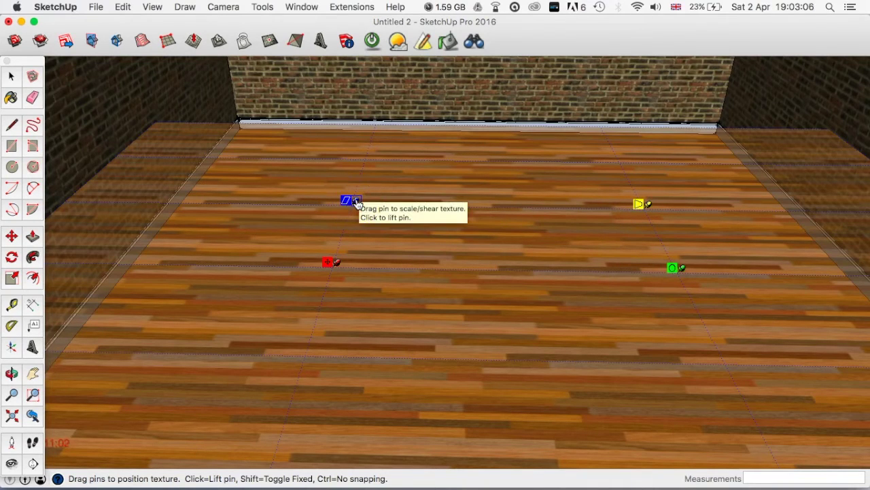
click(334, 262)
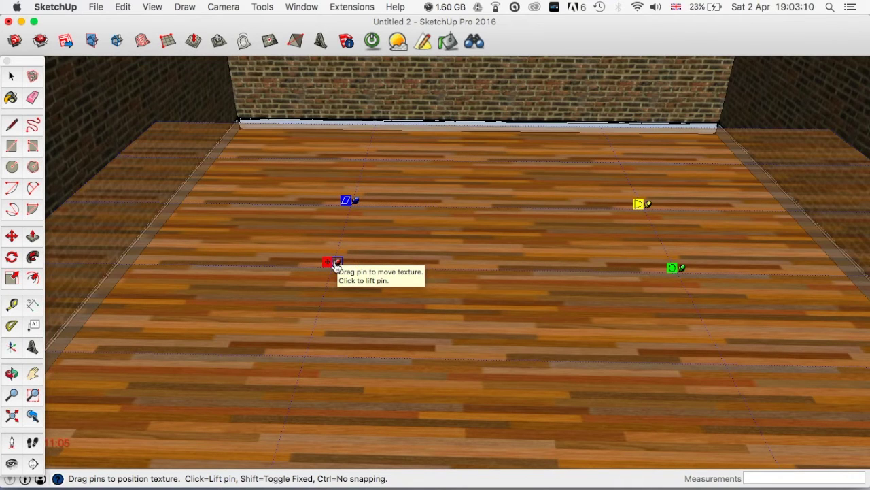
drag(334, 263, 303, 238)
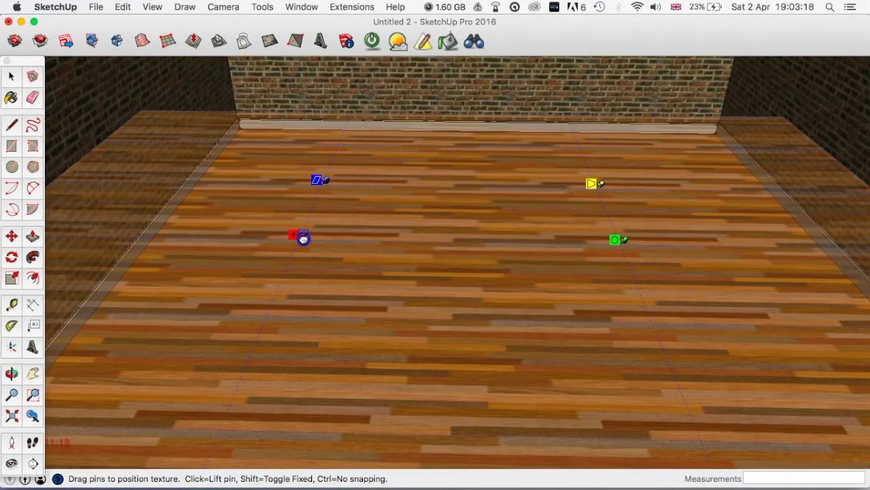
drag(303, 238, 306, 243)
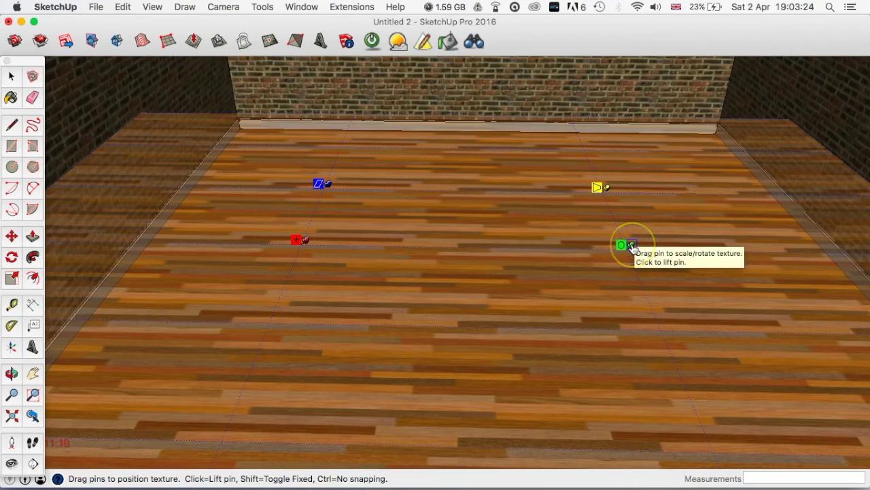
Try to rotate the floor's wood texture with the green scale/rotate pin so the boards run towards the end wall
drag(632, 246, 247, 406)
key(shift)
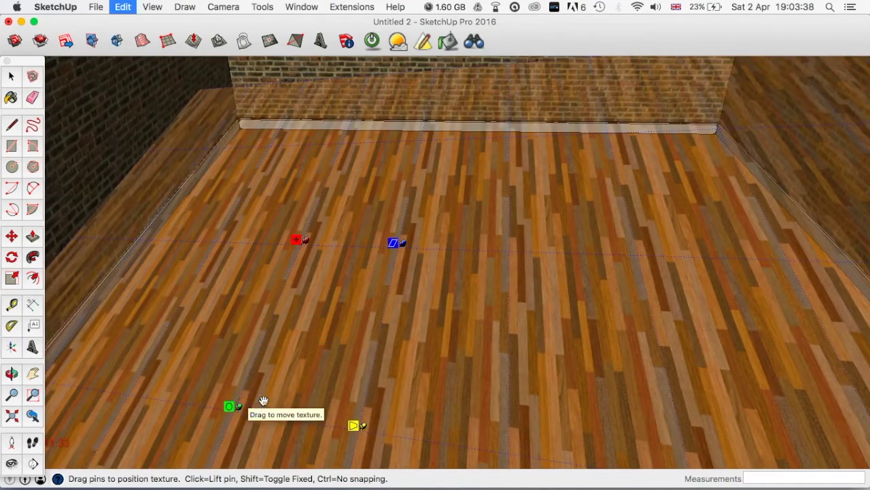
key(b)
click(297, 351)
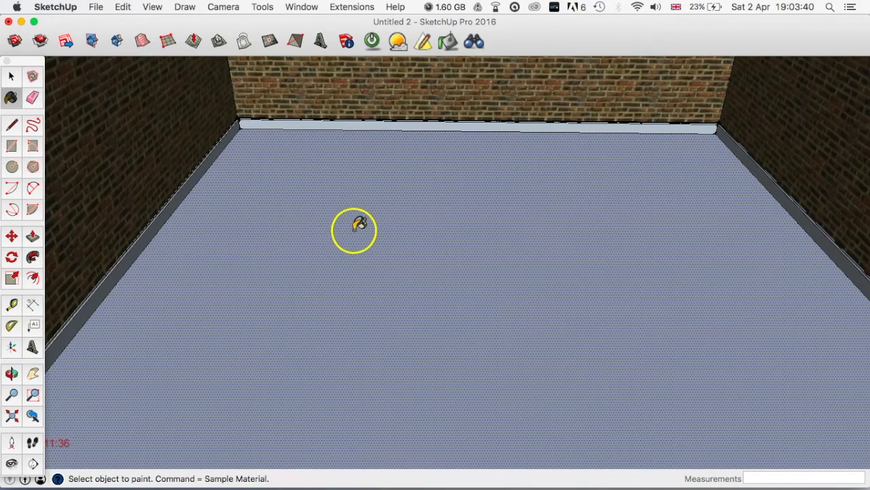
key(alt+s)
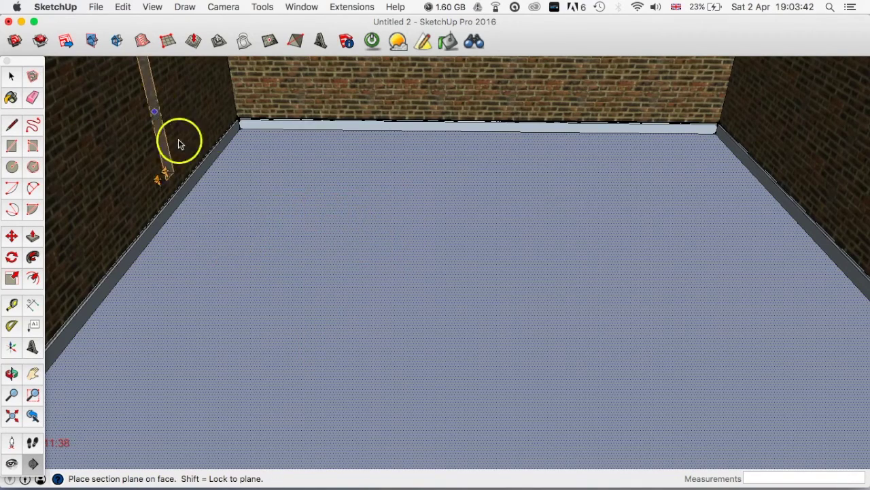
key(b)
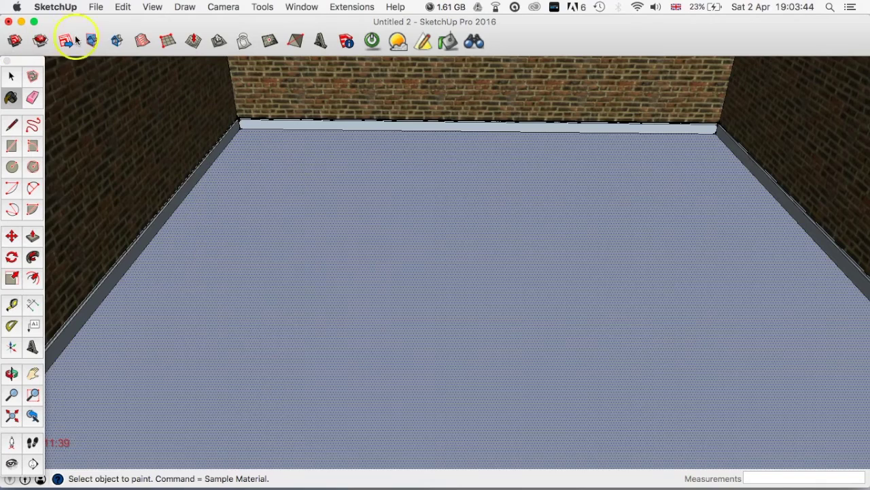
click(487, 142)
scroll(489, 200, up, 3)
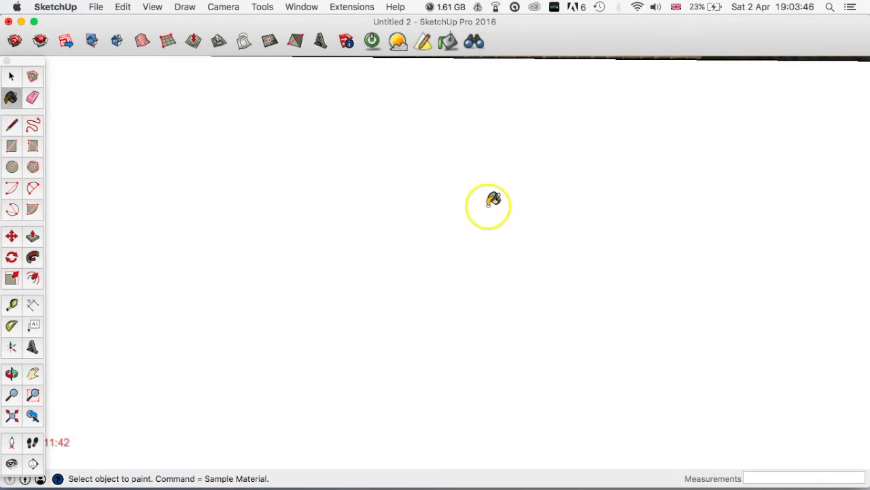
scroll(489, 202, down, 6)
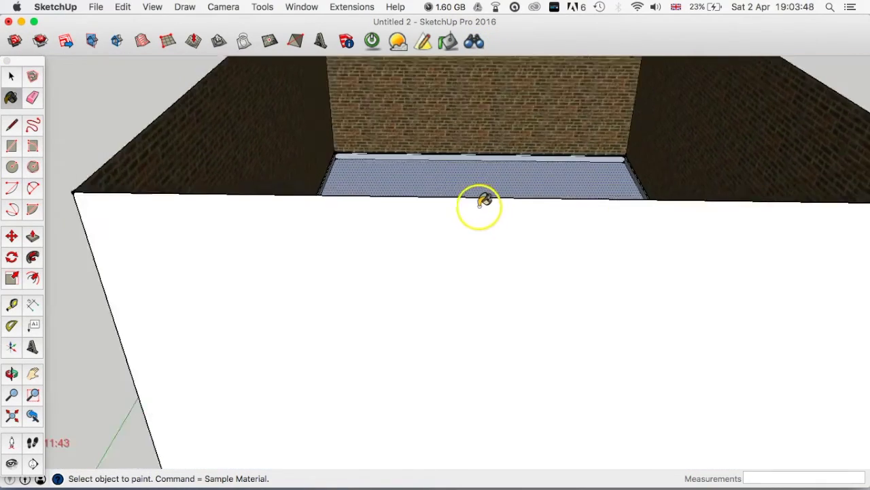
Repaint the floor with the orange-brown striped floorboard material from the Wood collection, and close the Colors palette
click(12, 78)
scroll(518, 191, up, 4)
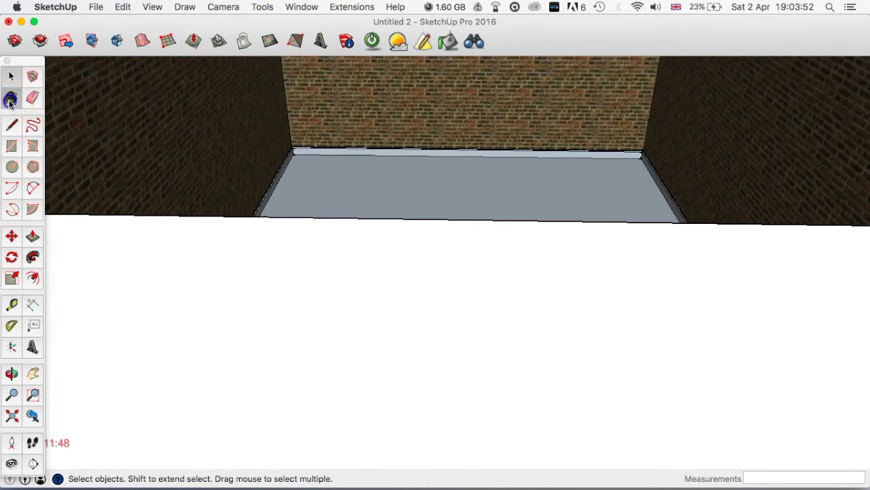
click(11, 99)
click(796, 146)
click(515, 208)
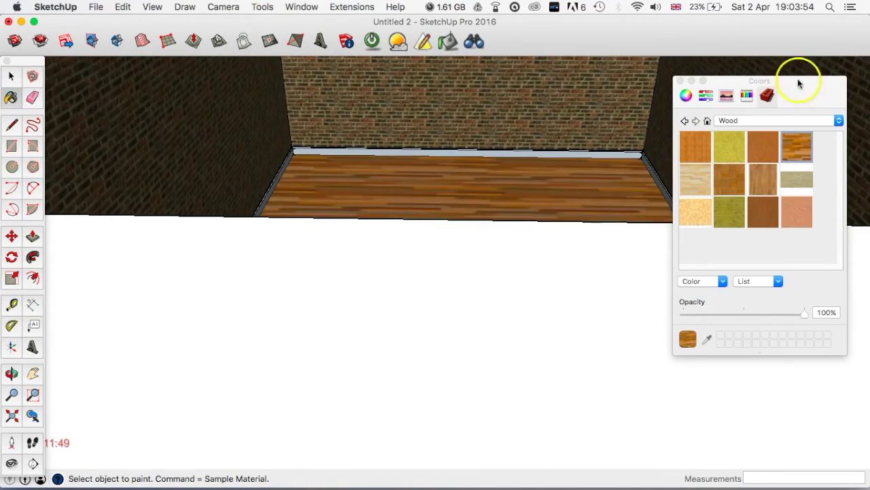
click(680, 80)
Rotate and rescale the floor's wood texture with the green pin so the boards run towards the end wall, and finish positioning
middle_drag(614, 136, 490, 312)
right_click(516, 252)
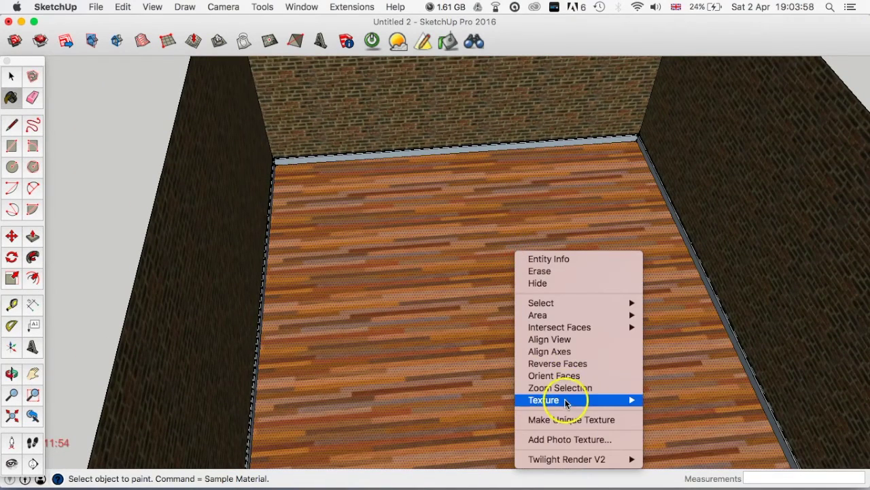
mouse_move(563, 400)
click(682, 399)
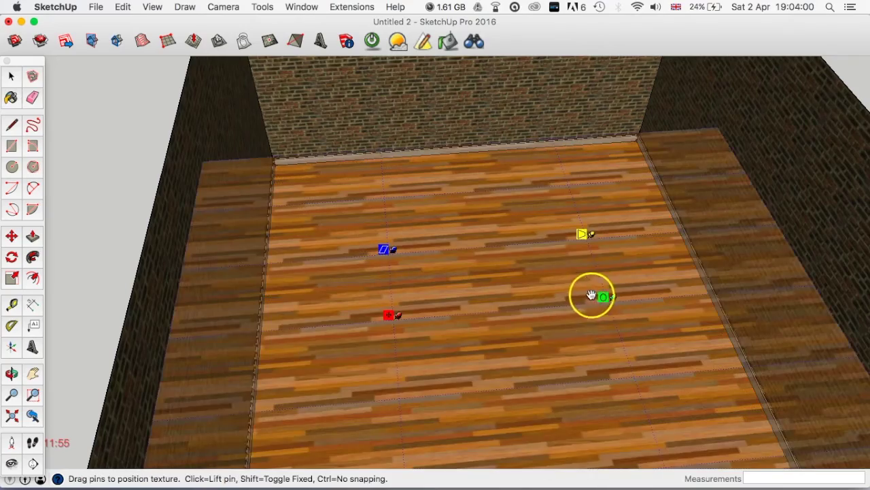
drag(610, 297, 401, 427)
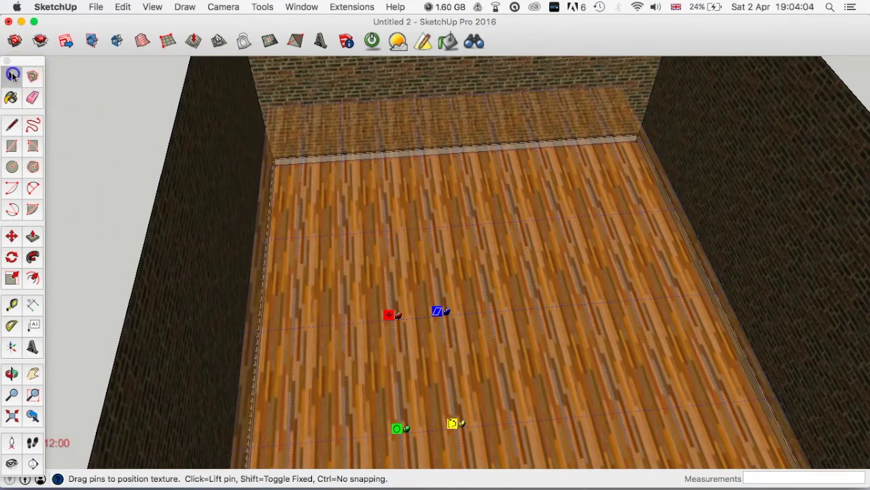
click(12, 76)
click(107, 8)
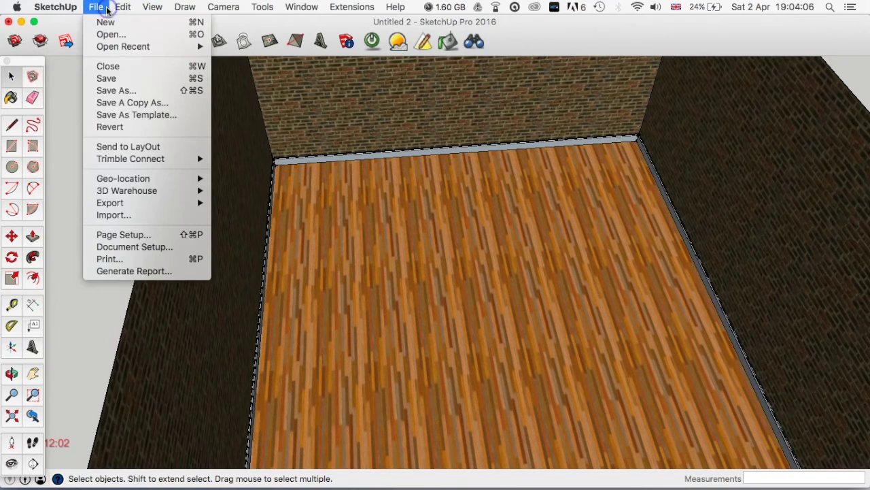
mouse_move(123, 8)
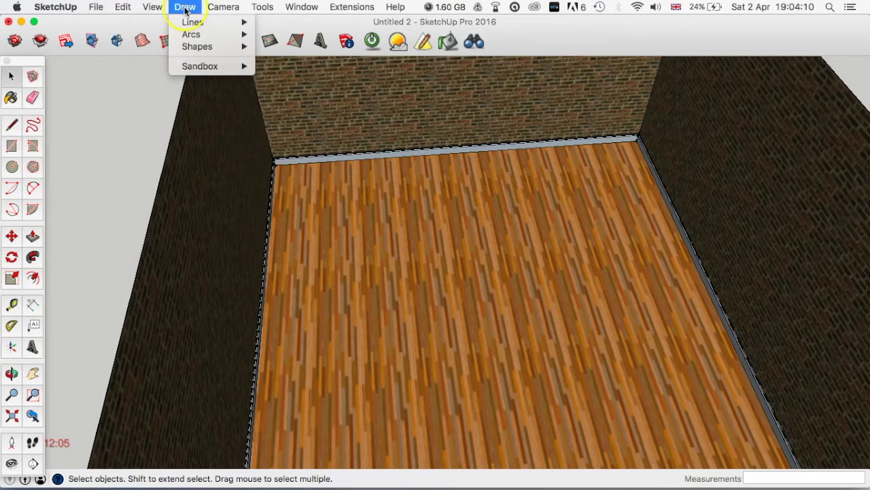
mouse_move(258, 9)
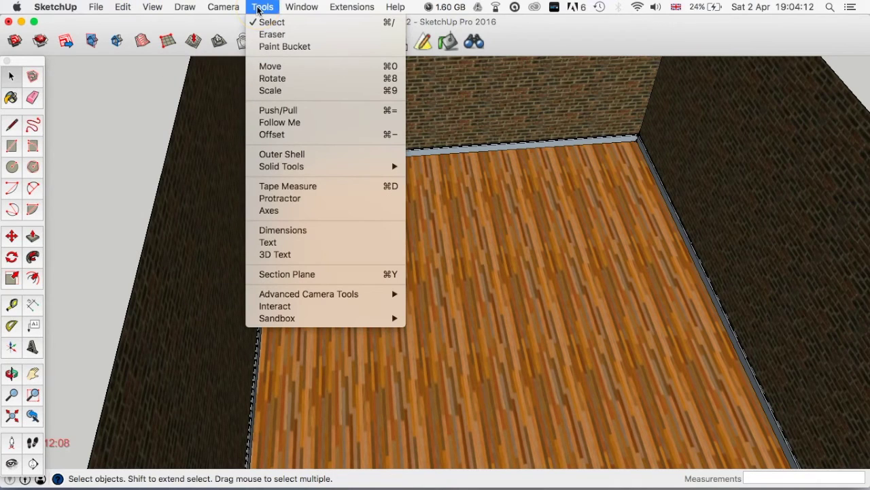
mouse_move(287, 10)
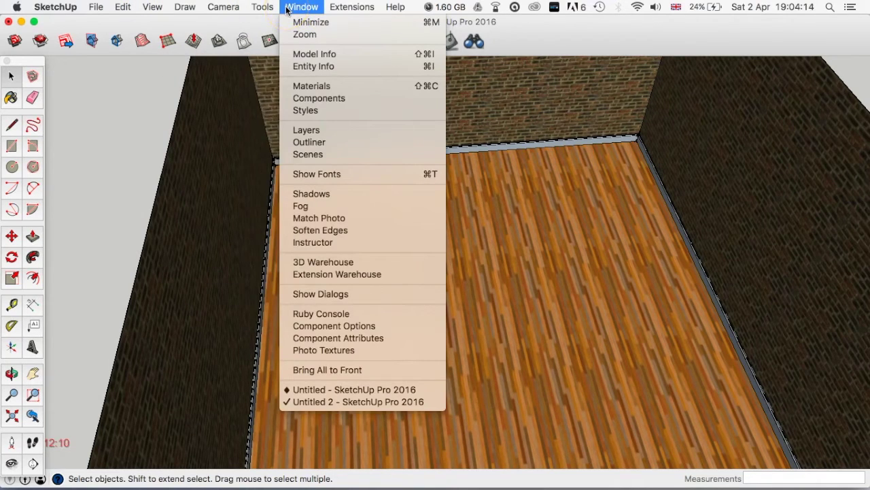
click(518, 282)
Try painting the front face of the end wall's skirting board with Wood Veneer 02 from the Wood collection
middle_drag(518, 282, 521, 330)
scroll(521, 327, down, 5)
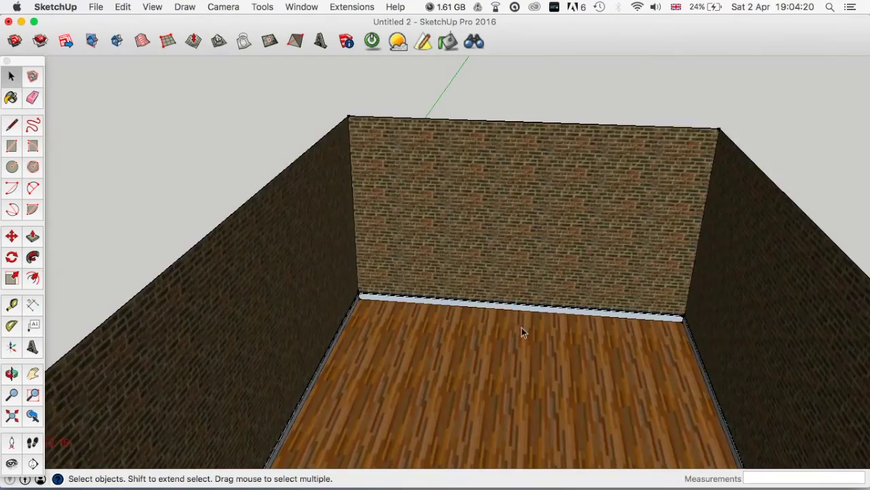
scroll(500, 308, up, 8)
scroll(500, 309, up, 8)
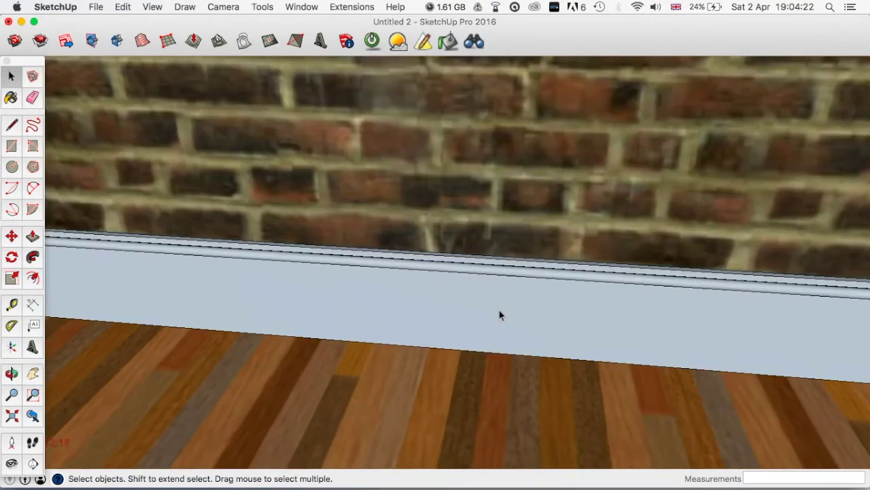
middle_drag(326, 306, 292, 261)
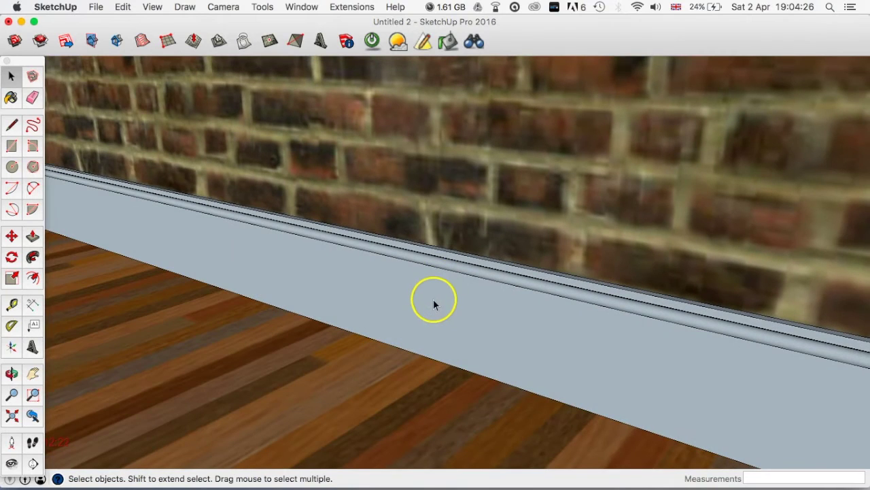
click(11, 97)
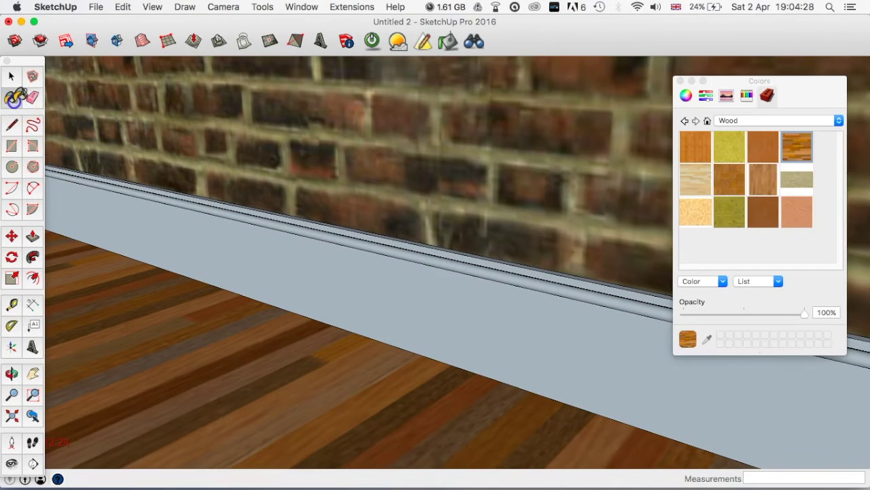
click(745, 121)
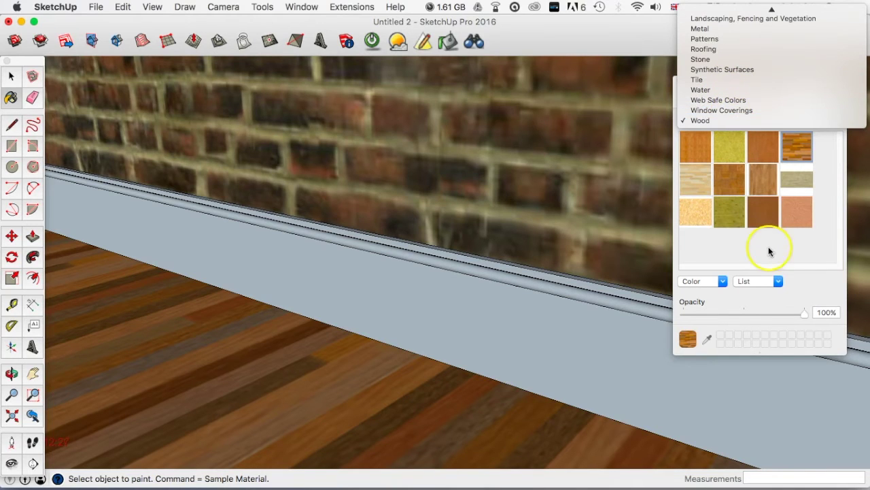
click(796, 219)
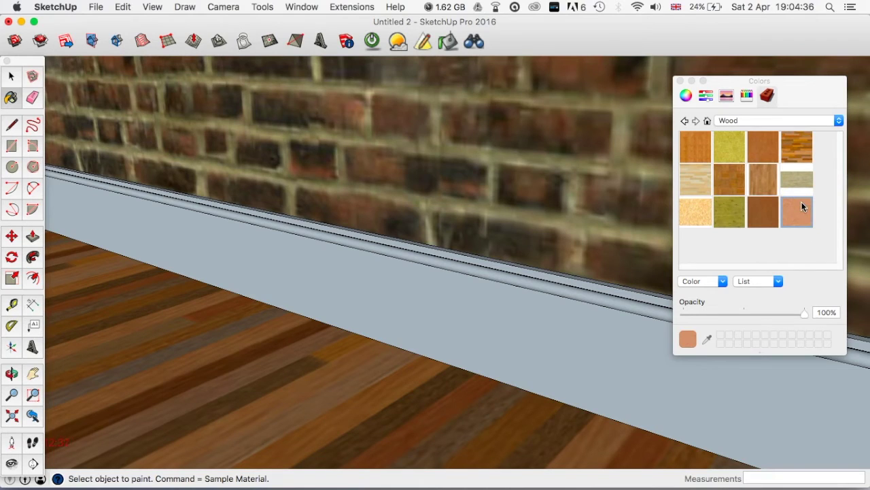
click(519, 322)
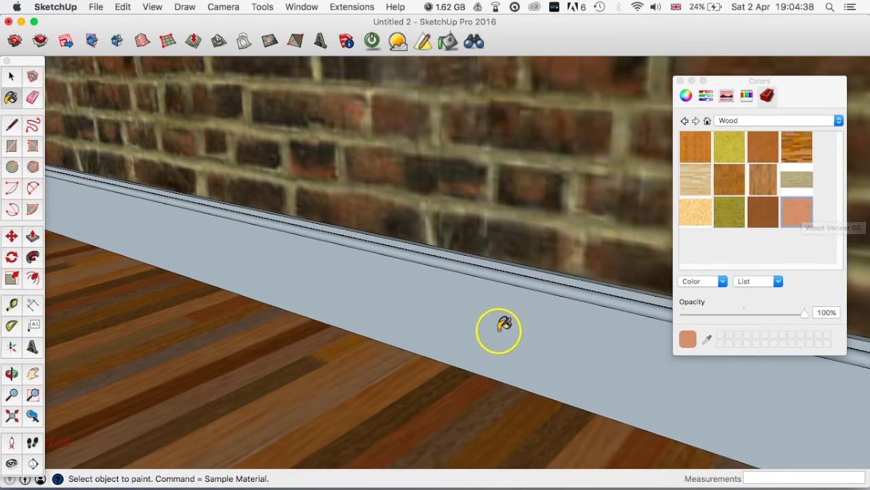
click(501, 329)
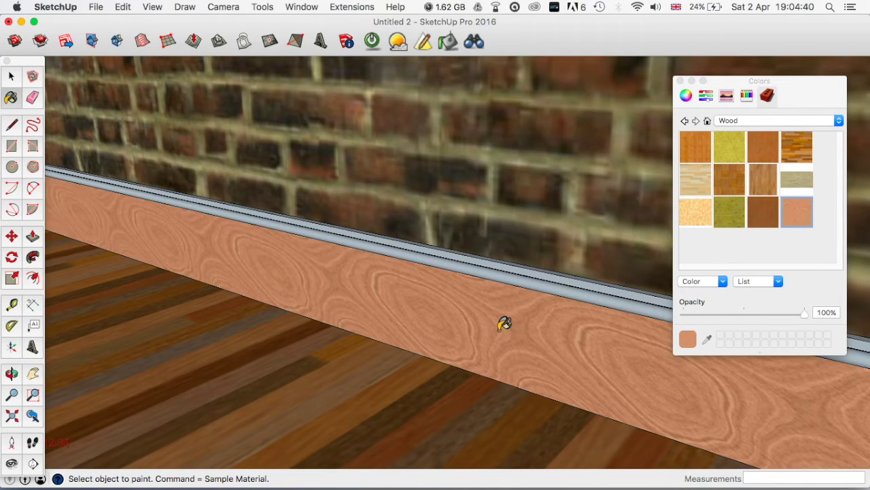
click(140, 187)
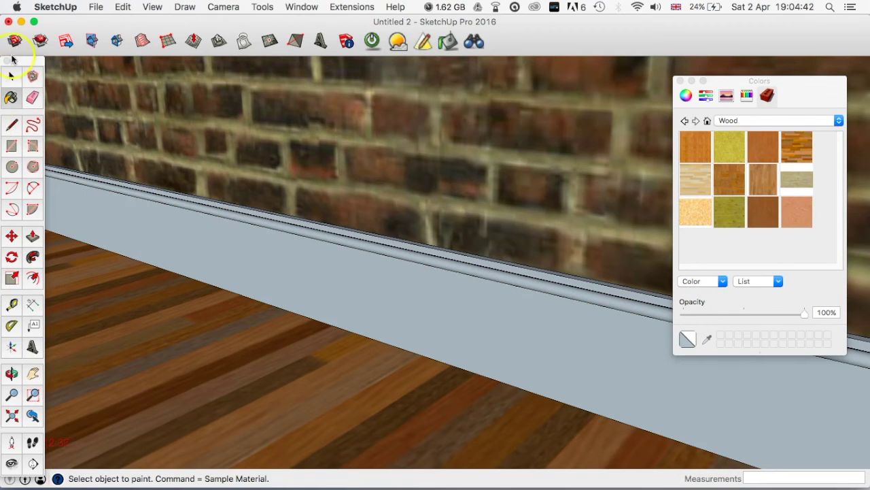
Select the skirting board together with all geometry connected to it
click(11, 75)
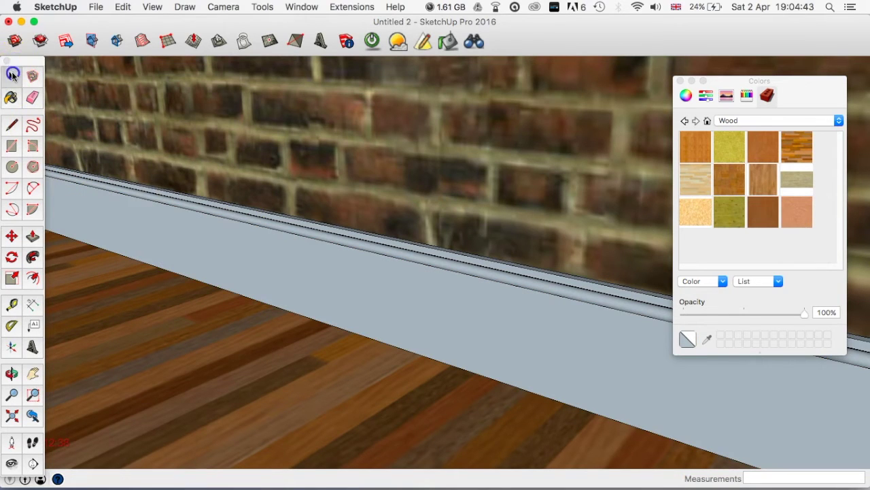
triple_click(421, 283)
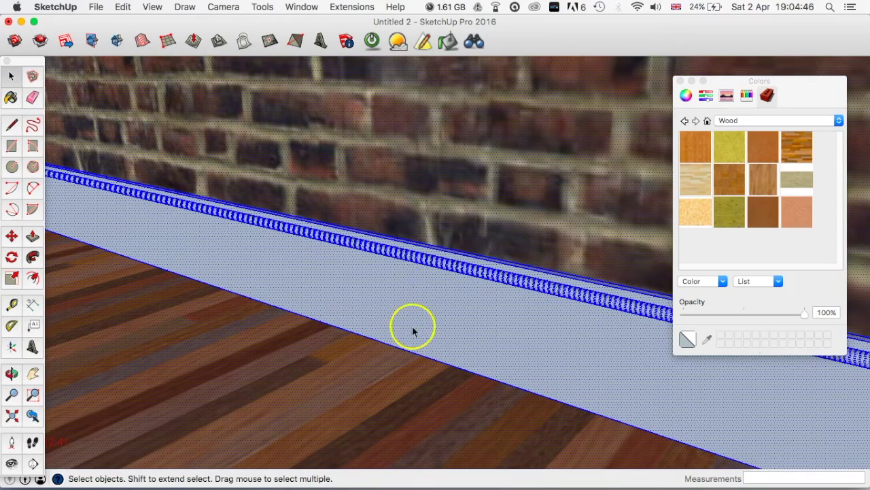
click(475, 415)
triple_click(437, 321)
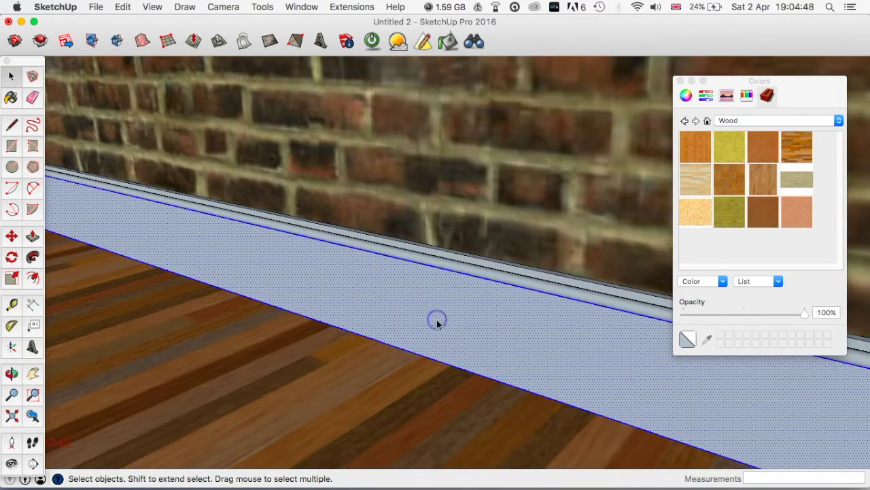
click(359, 416)
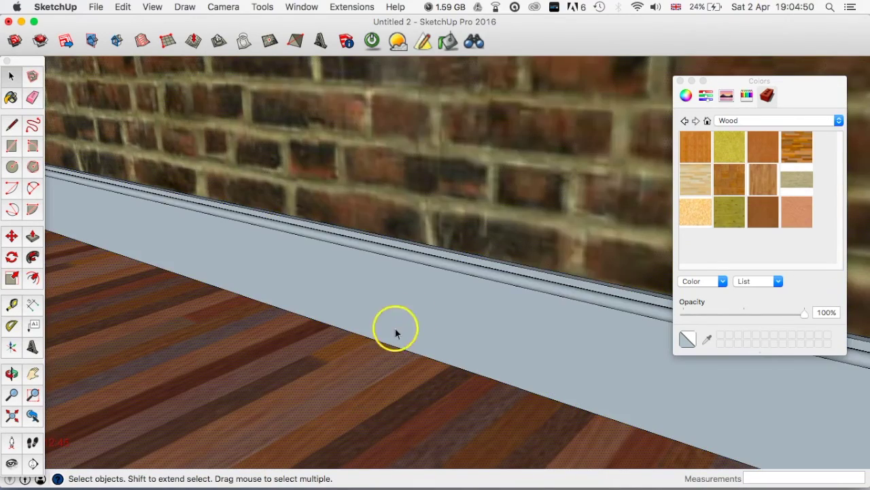
triple_click(431, 308)
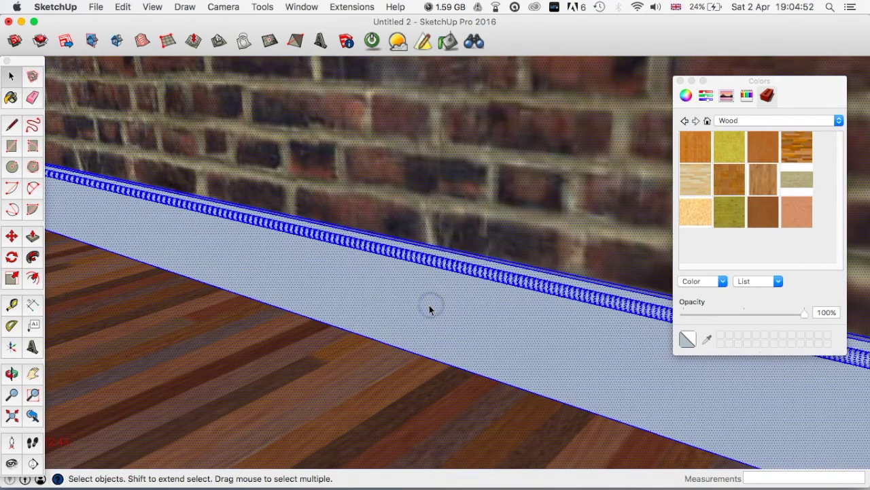
Try painting the whole connected selection with the salmon-pink veneer from the Wood collection, and undo it
click(802, 214)
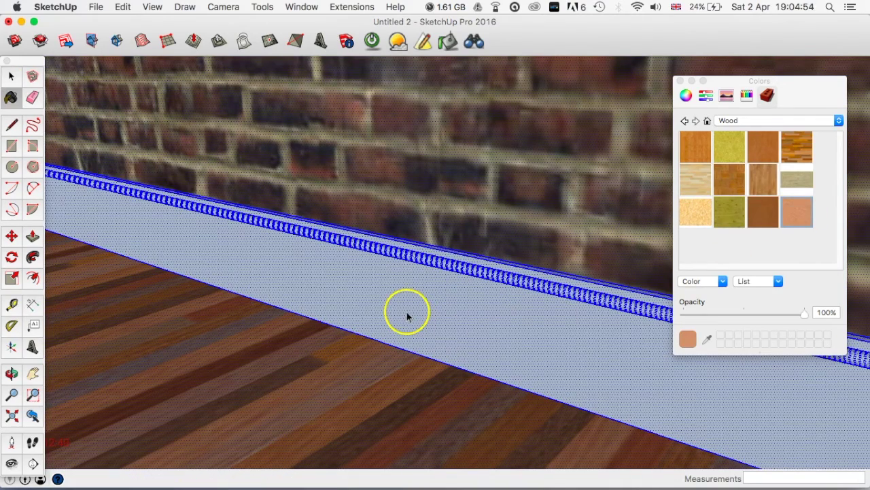
click(409, 308)
key(super+z)
alt+click(412, 305)
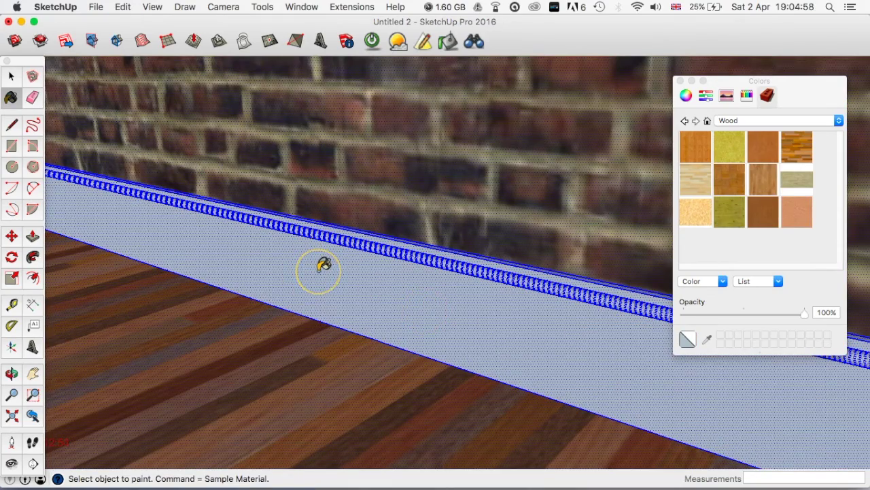
Remove the floor and the room's wall faces from the selection, keeping the skirting board selected
scroll(324, 265, down, 5)
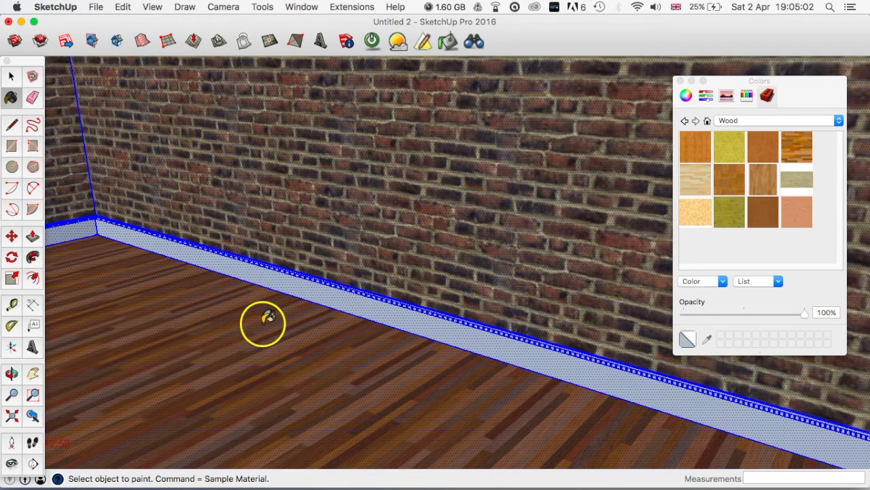
click(11, 76)
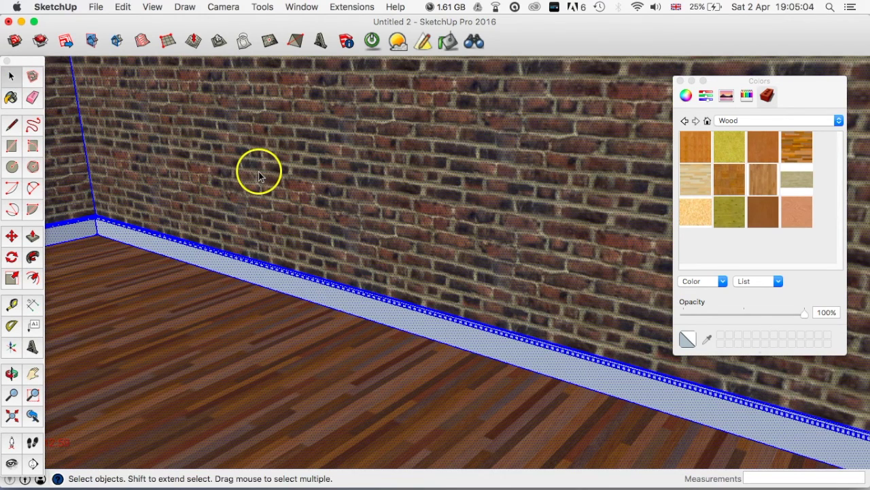
shift+click(81, 175)
shift+click(140, 332)
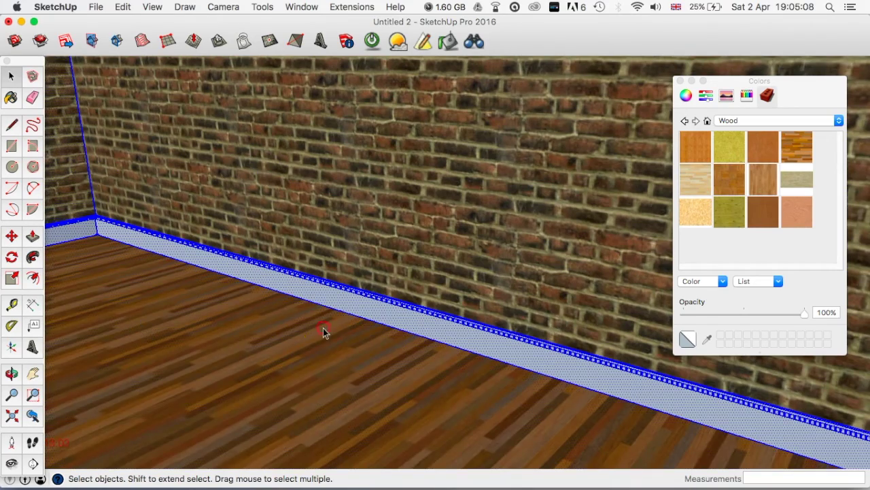
key(super+1)
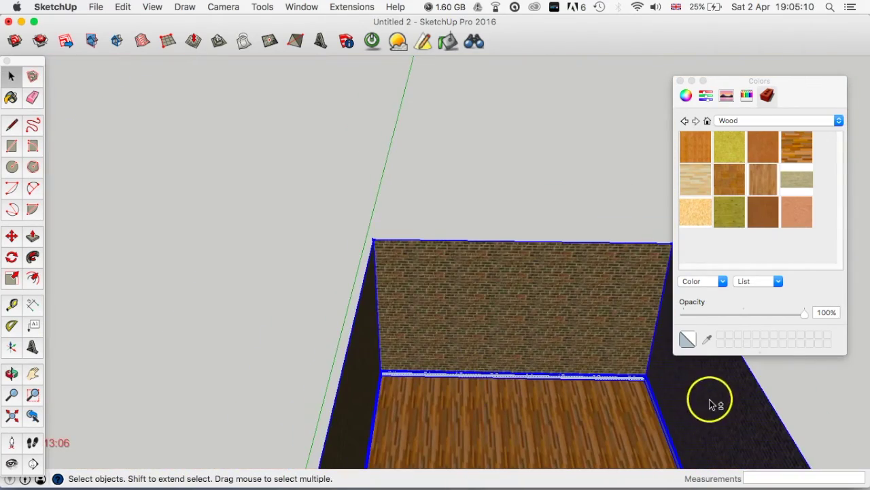
middle_drag(683, 414, 748, 435)
shift+click(536, 232)
shift+click(634, 224)
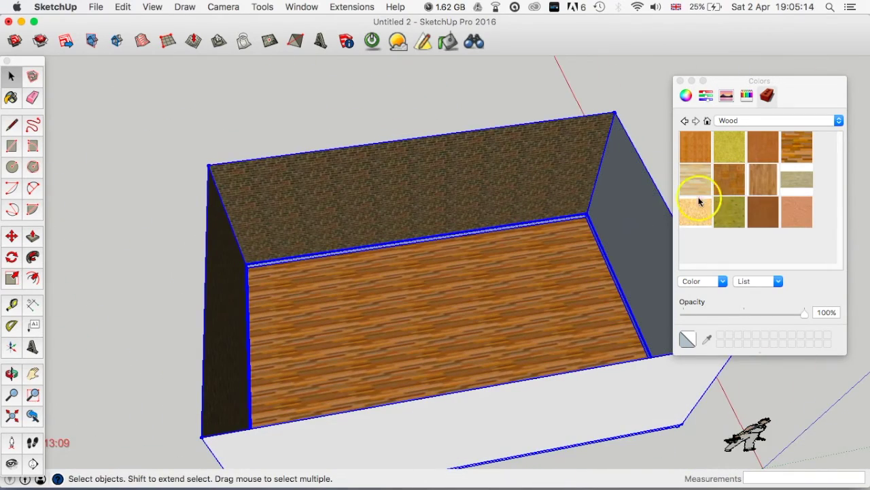
Paint the selected skirting board with the salmon-pink veneer from the Wood collection, and close the Colors palette
click(801, 212)
scroll(446, 241, up, 10)
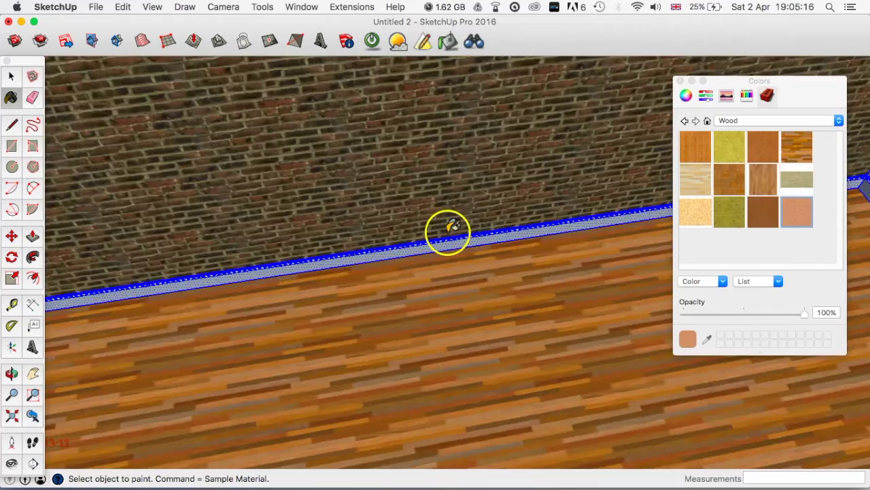
scroll(446, 248, up, 2)
click(448, 249)
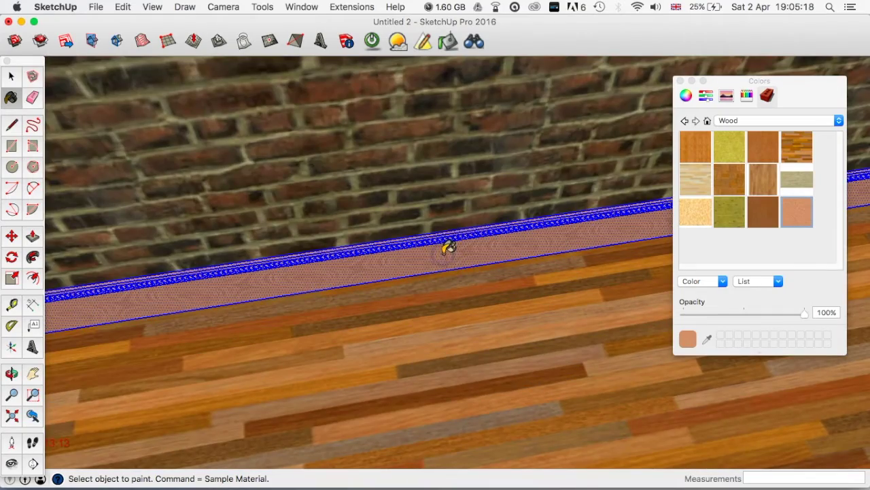
click(680, 81)
scroll(490, 331, down, 5)
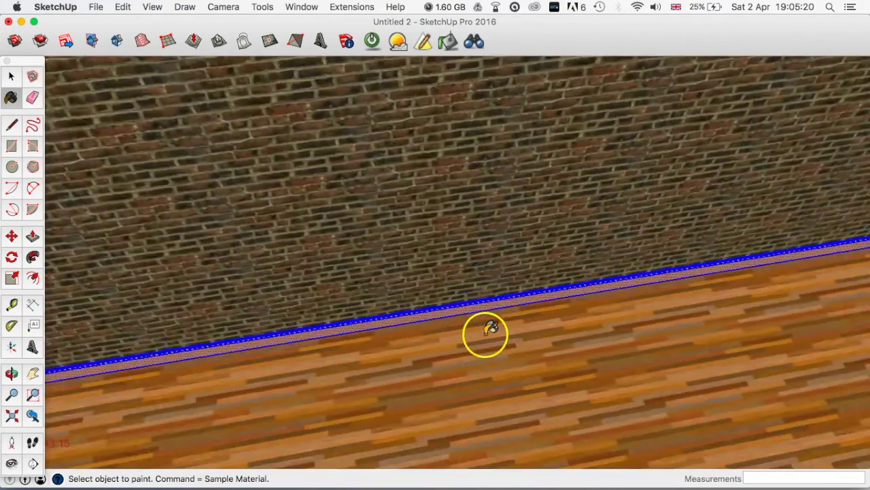
Clear the selection and examine the painted walls, floor and skirting board from above the room
scroll(490, 331, down, 10)
click(11, 75)
middle_drag(319, 186, 441, 267)
drag(304, 267, 343, 280)
key(space)
scroll(342, 278, down, 3)
scroll(342, 278, down, 3)
middle_drag(342, 278, 435, 291)
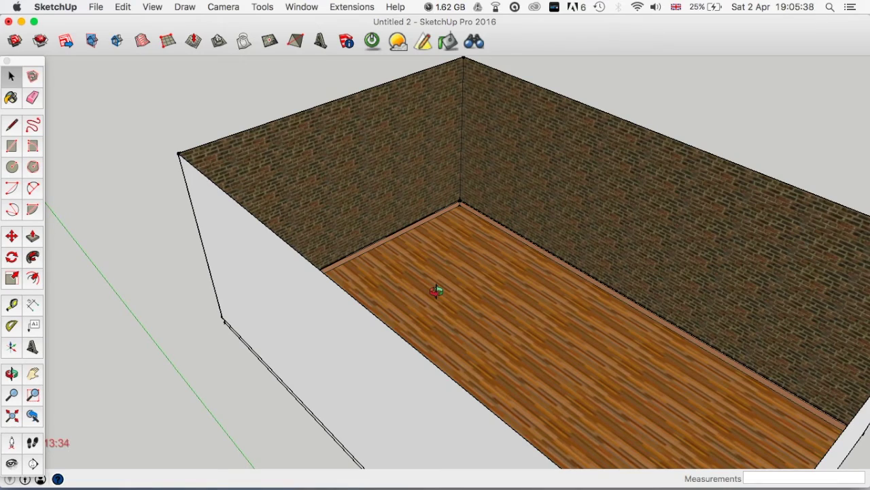
middle_click(430, 292)
middle_drag(483, 259, 401, 294)
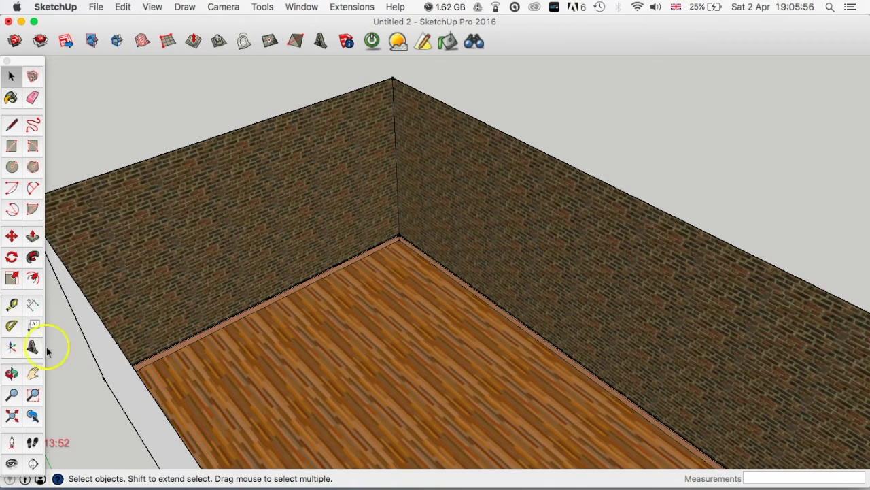
Position the camera on the floor in the inside corner between the unpainted end wall and the brick side wall
click(12, 443)
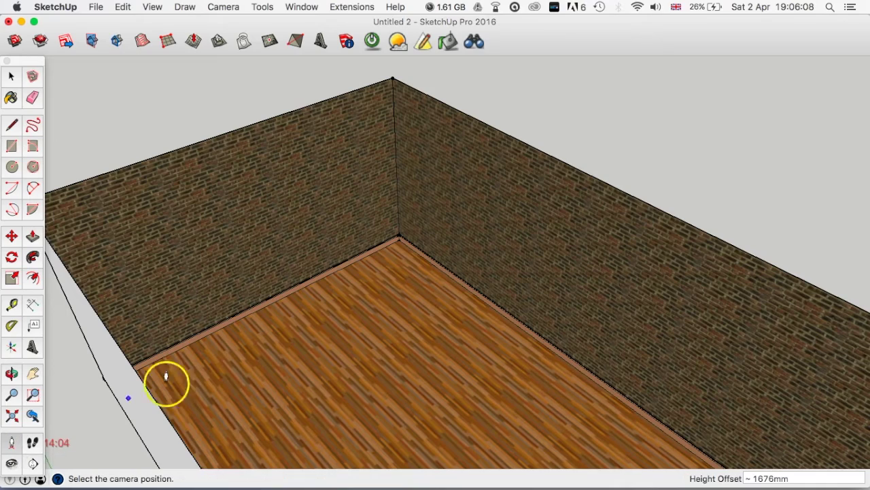
scroll(292, 348, down, 5)
middle_drag(295, 346, 645, 291)
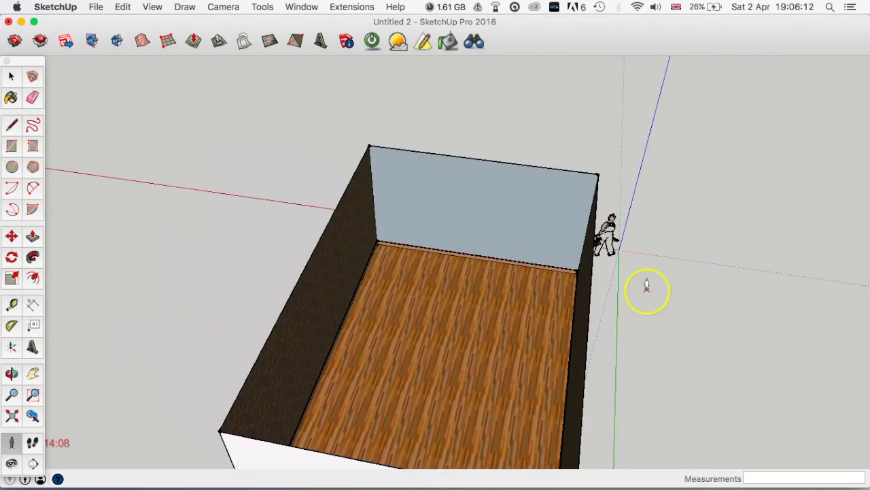
middle_drag(600, 321, 664, 319)
drag(592, 317, 516, 279)
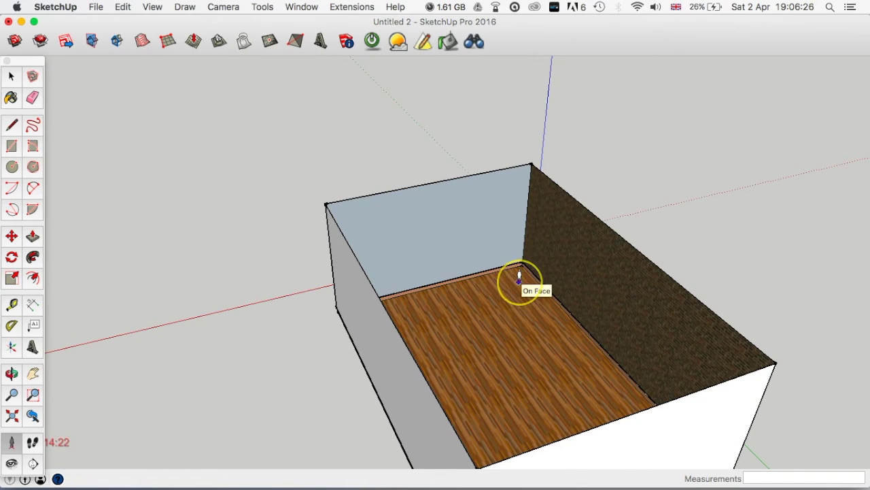
click(519, 278)
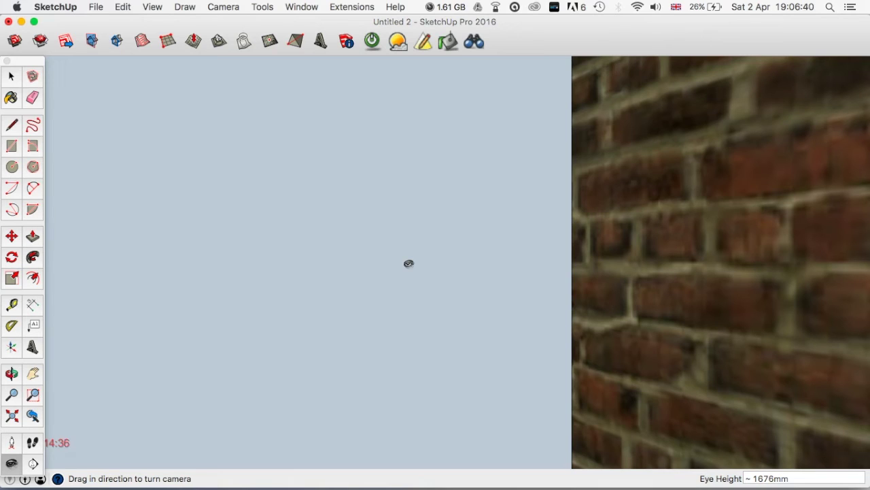
Set the camera's eye height to 1800 mm and turn it towards the opposite brick corner, with the floor in view
text(1800)
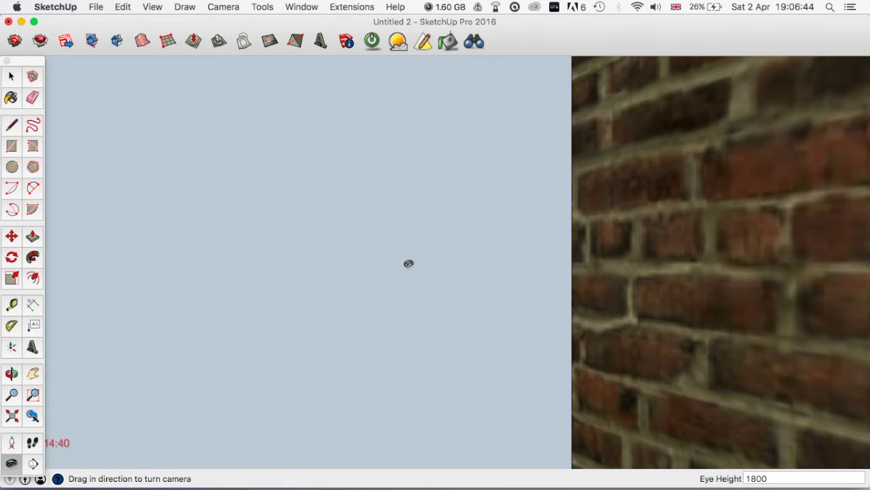
key(Return)
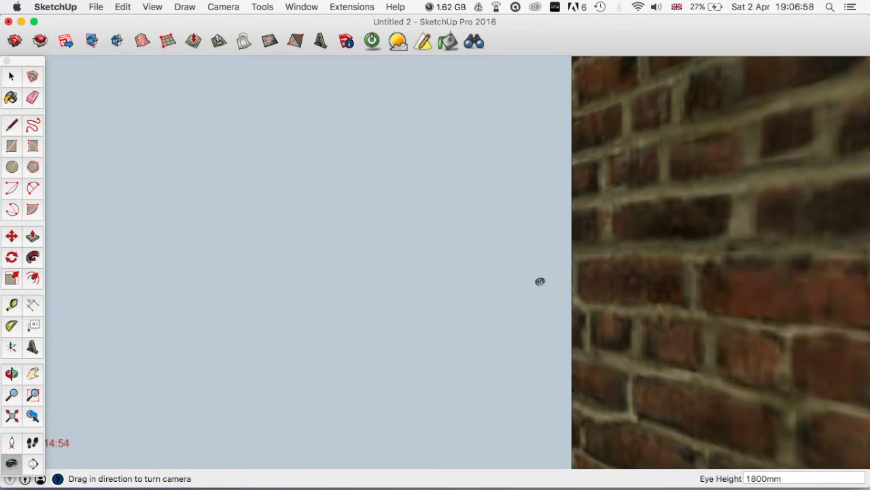
drag(540, 282, 424, 272)
drag(546, 295, 473, 238)
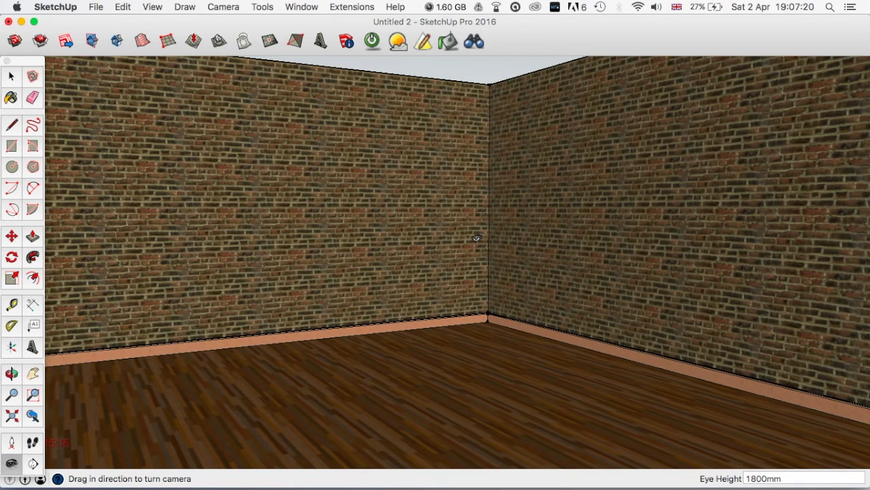
Open the Scenes manager and add a scene of the current interior camera view
click(352, 7)
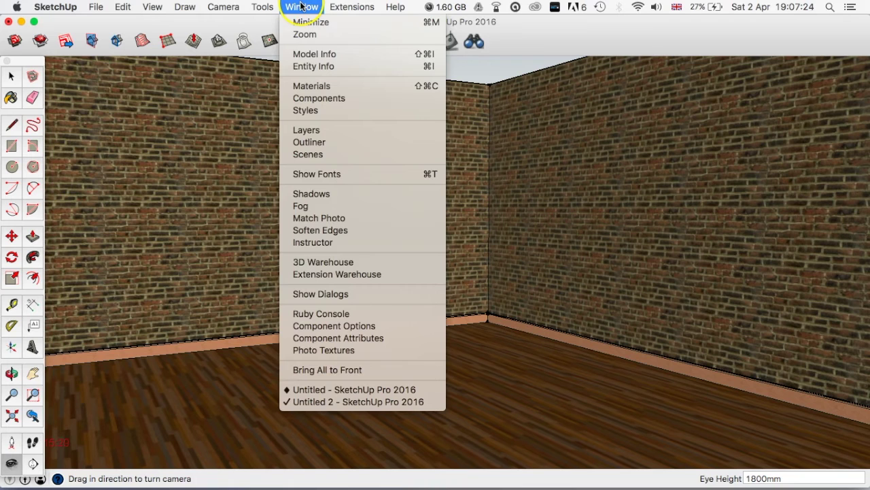
click(323, 155)
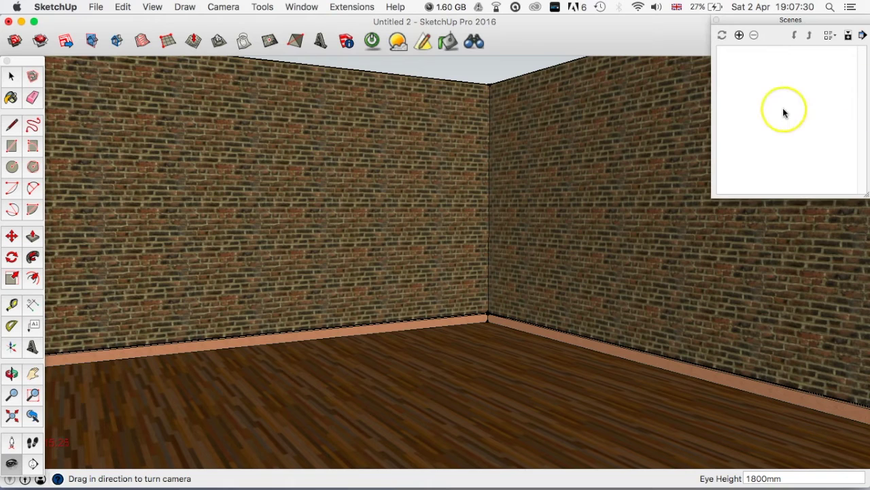
click(740, 37)
Show the scene's details and rename the scene as Living 1
click(782, 69)
click(789, 61)
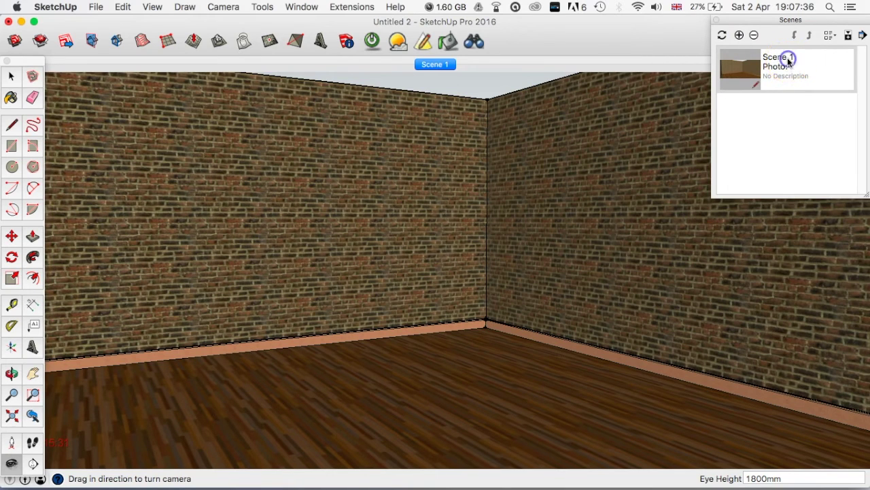
click(789, 60)
right_click(785, 61)
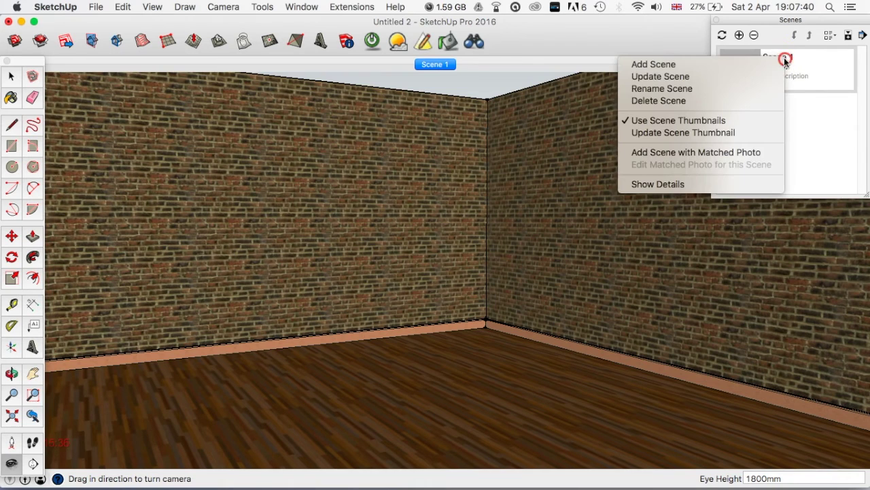
click(802, 62)
click(718, 90)
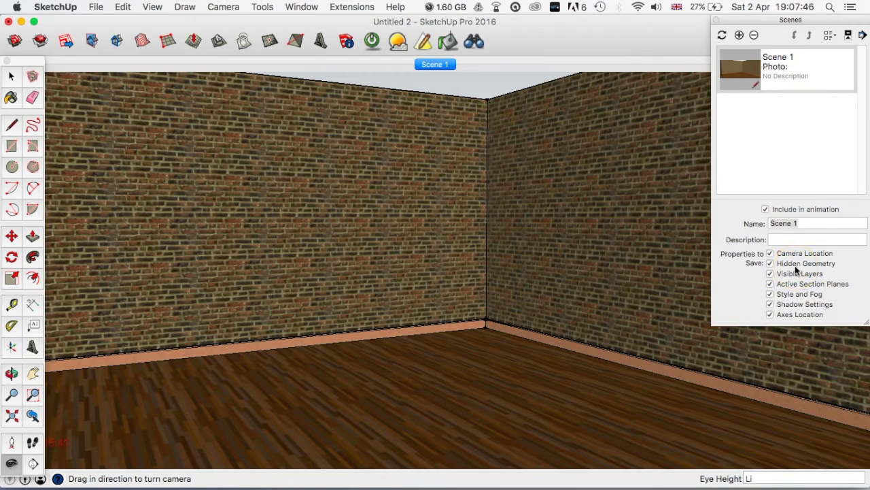
key(space)
key(o)
key(m)
key(space)
click(796, 223)
click(802, 223)
text(Living)
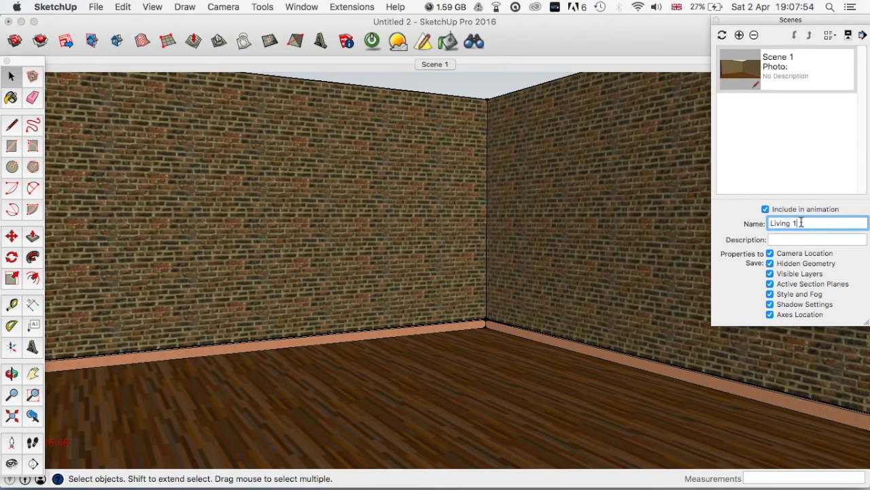
click(796, 131)
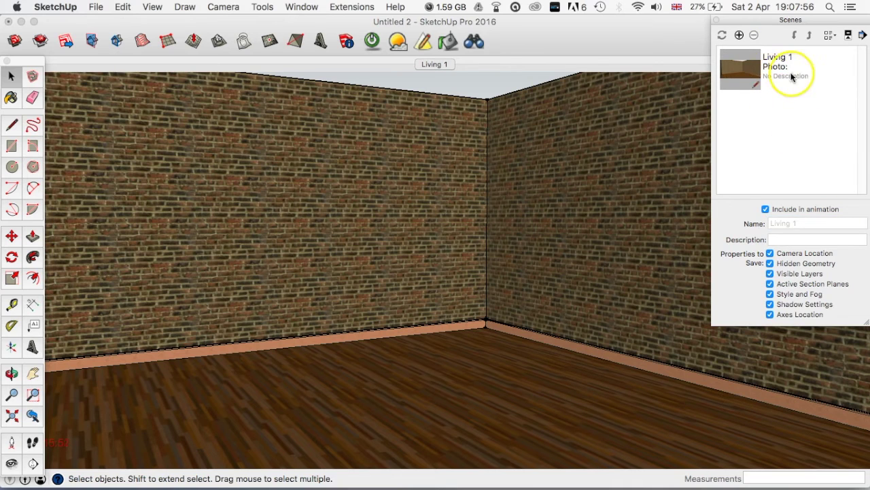
Close the room with a ceiling face by drawing a line along the end wall's upper edge, from corner to corner
middle_drag(542, 182, 508, 297)
scroll(532, 253, down, 6)
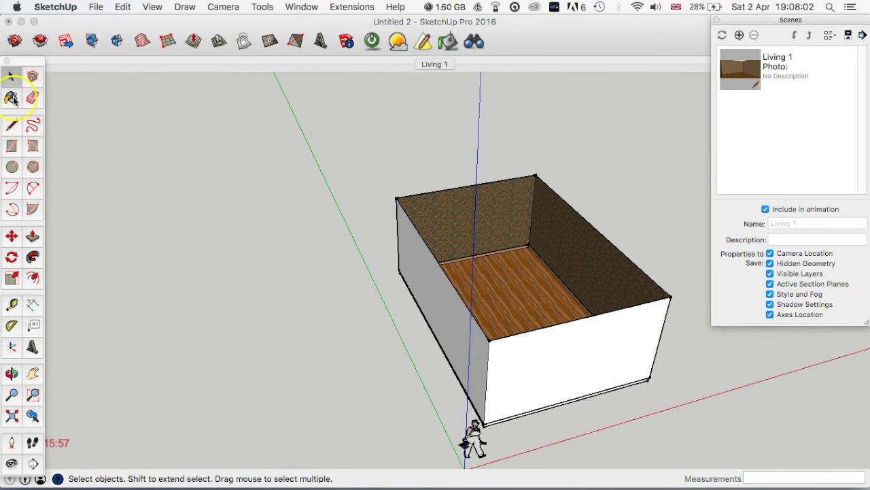
click(11, 125)
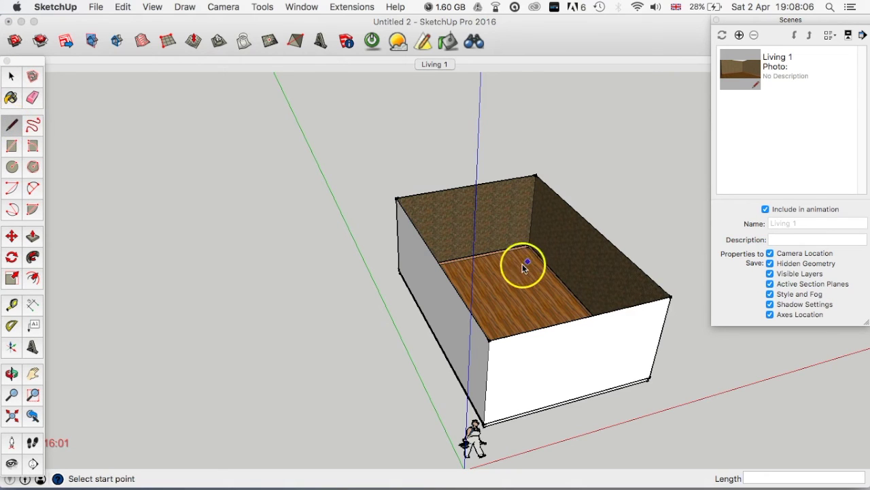
click(397, 198)
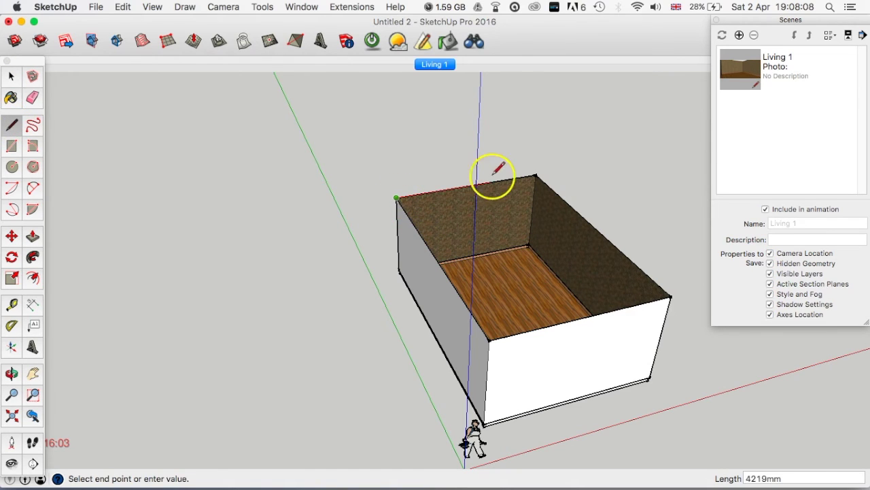
click(536, 175)
key(o)
drag(567, 357, 549, 294)
middle_drag(549, 294, 363, 322)
middle_drag(469, 299, 552, 302)
key(l)
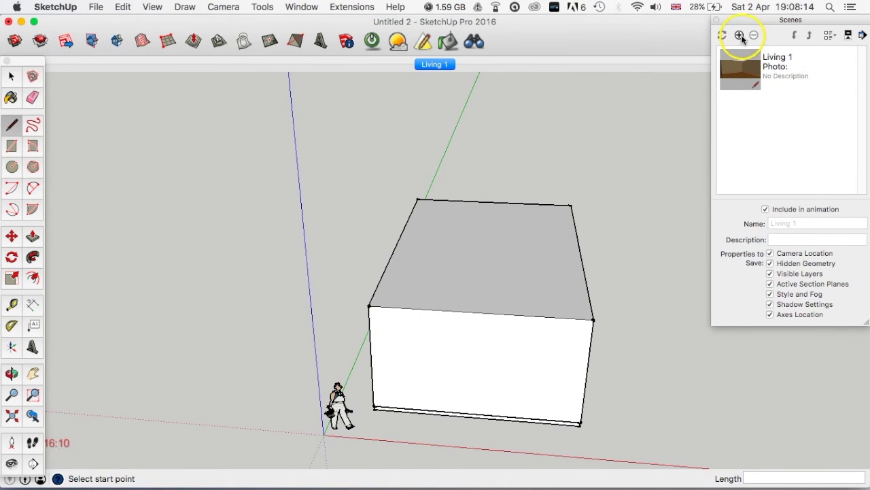
Return to the Living 1 scene view and reverse the ceiling face so its front side faces into the room
click(752, 68)
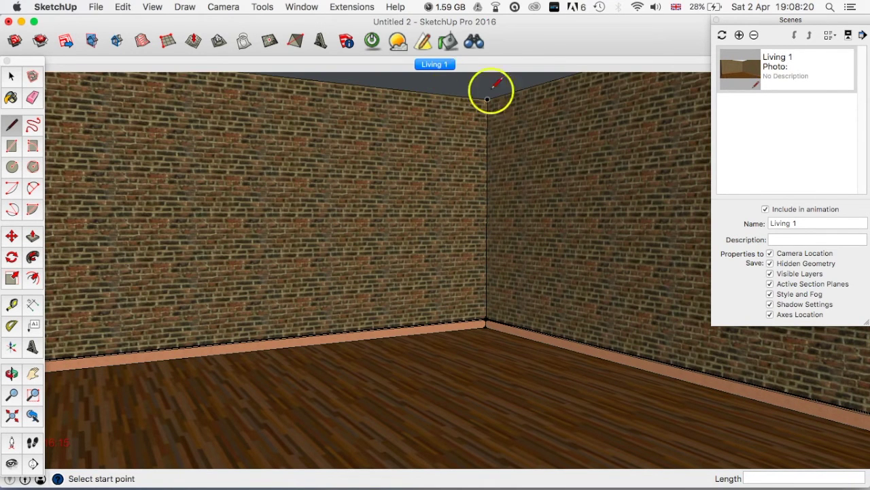
click(11, 76)
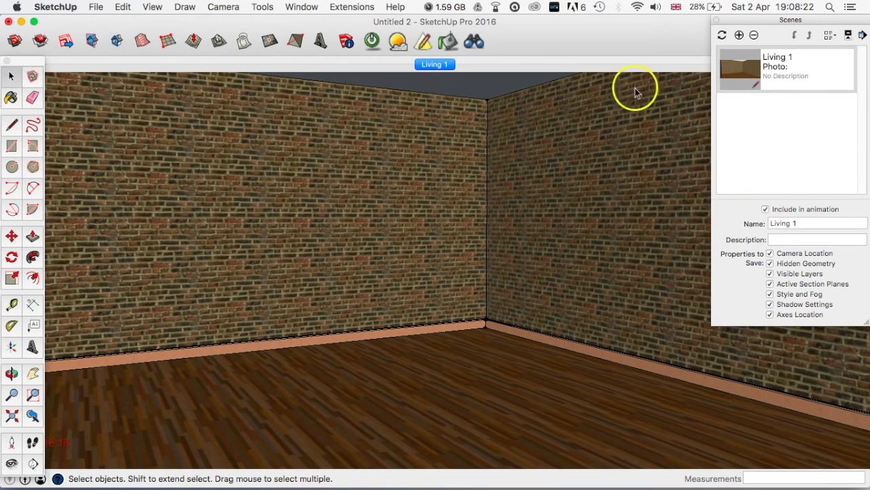
right_click(491, 87)
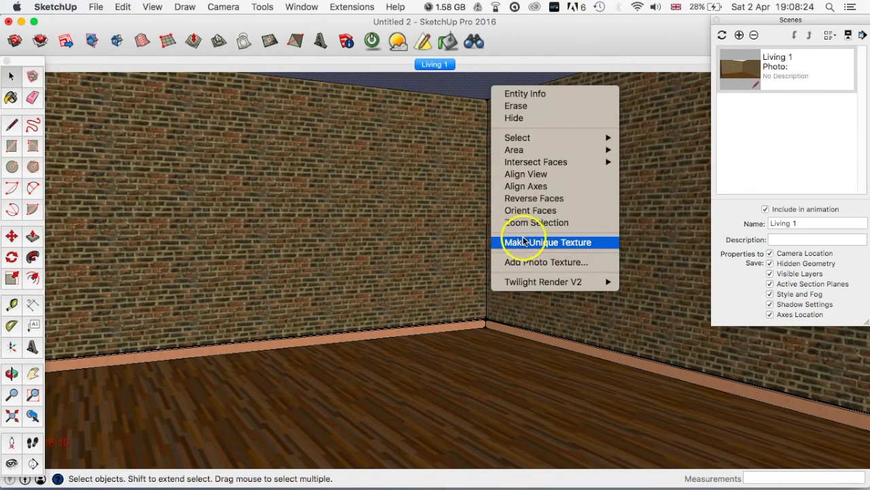
click(532, 199)
Select the wood floor and deselect it with Select None, and do the same with a brick wall
click(299, 405)
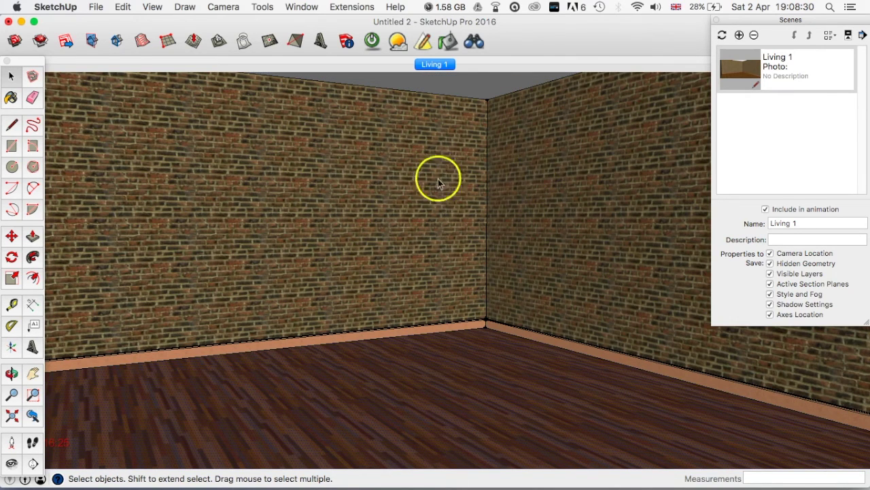
click(97, 7)
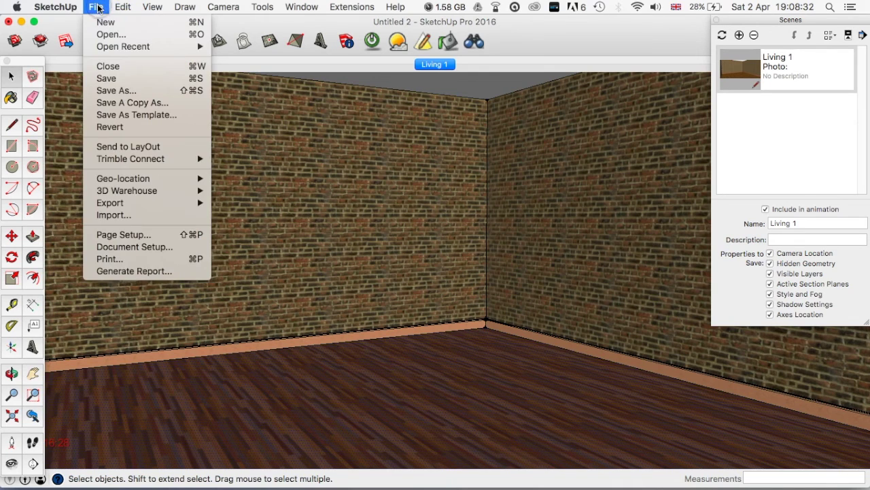
mouse_move(121, 8)
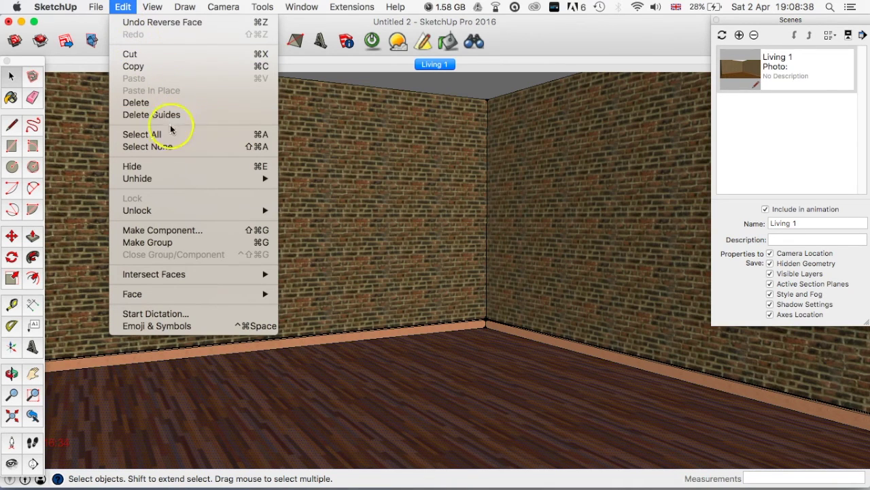
click(257, 148)
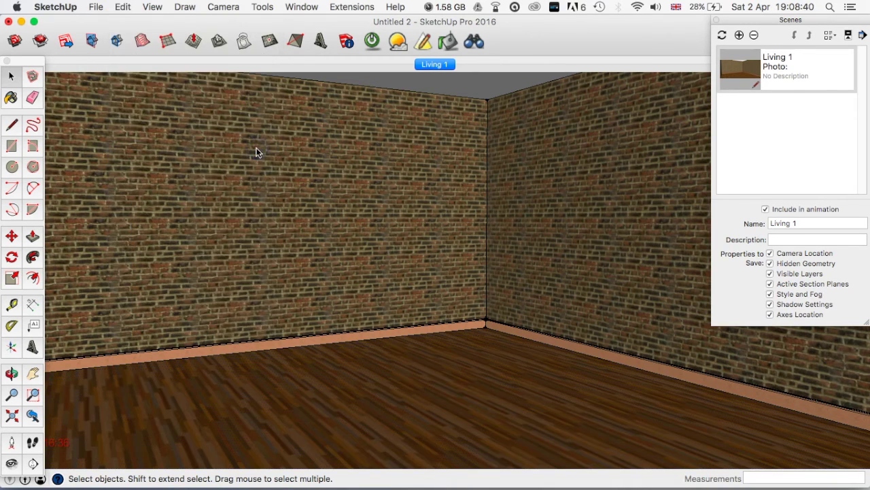
click(572, 270)
click(123, 7)
mouse_move(95, 10)
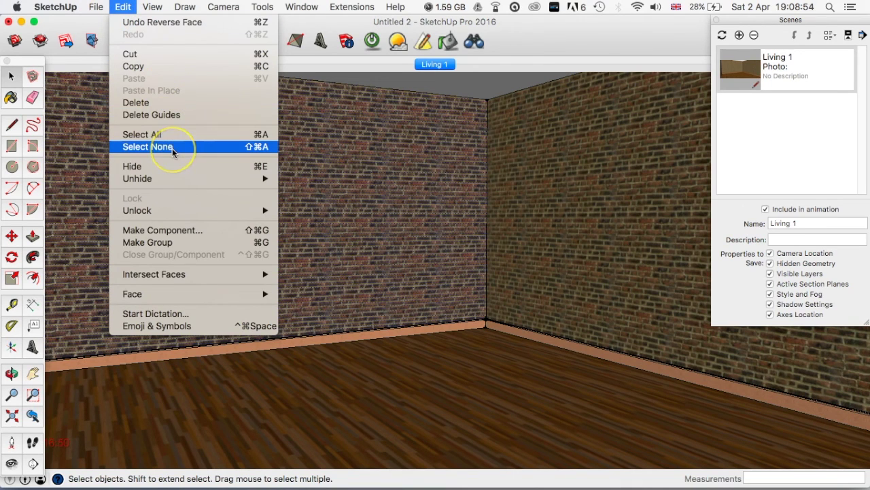
click(575, 440)
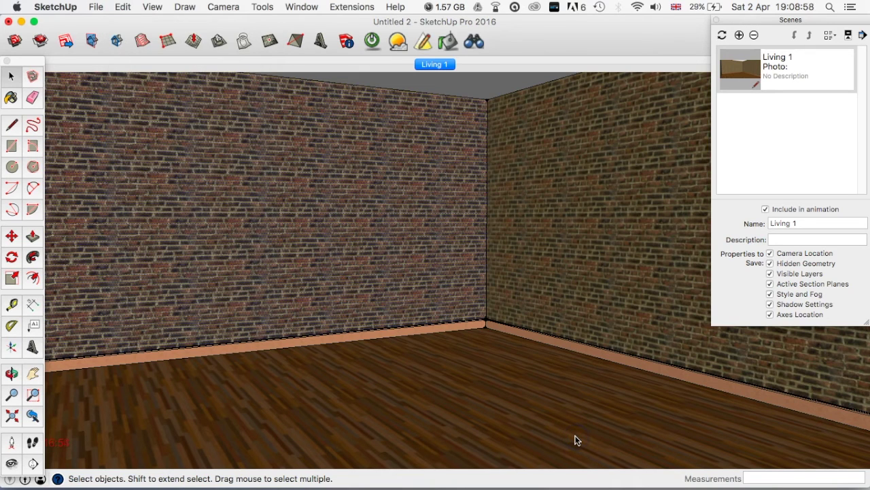
key(super+z)
Close the Scenes manager and paint the ceiling with the near-white texture from the Asphalt and Concrete materials
click(717, 21)
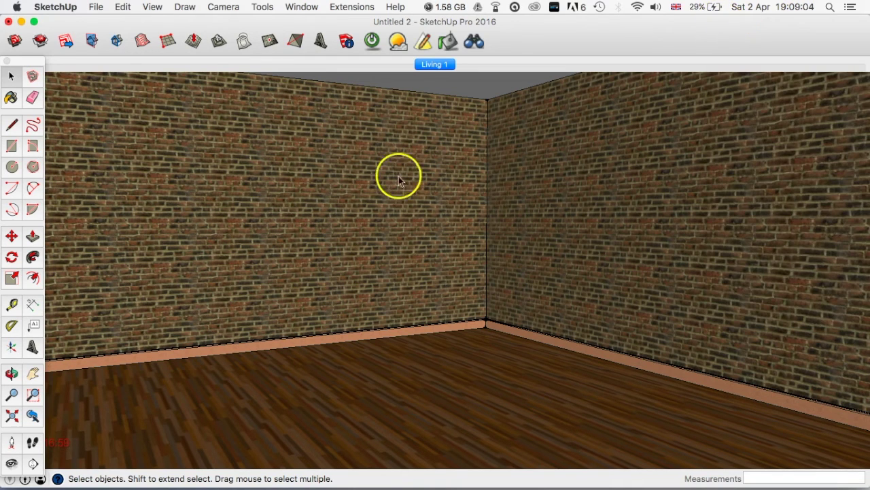
click(10, 99)
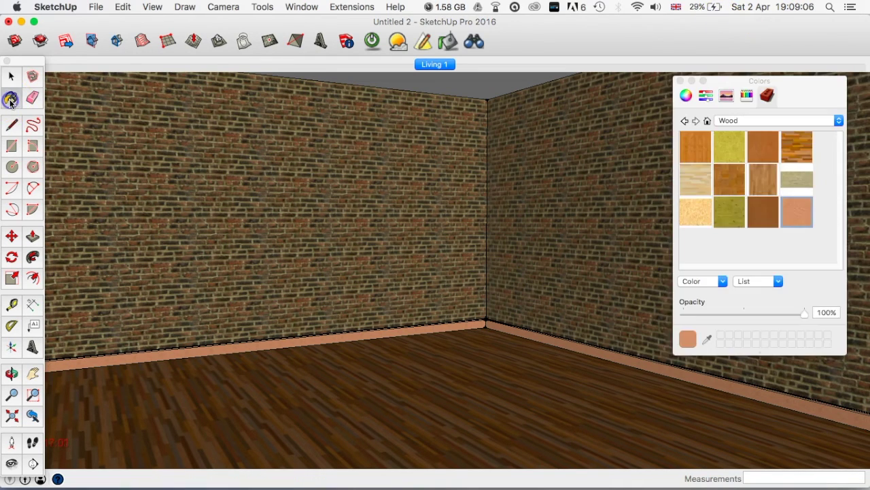
click(777, 121)
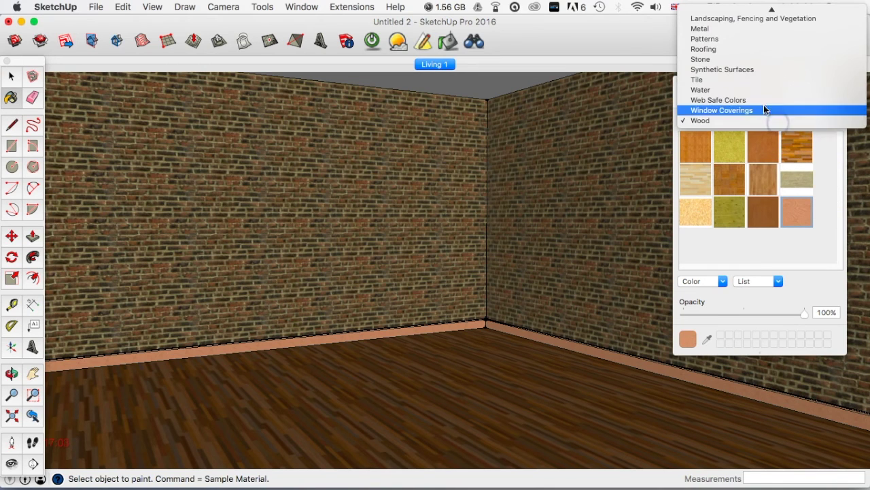
scroll(755, 19, up, 5)
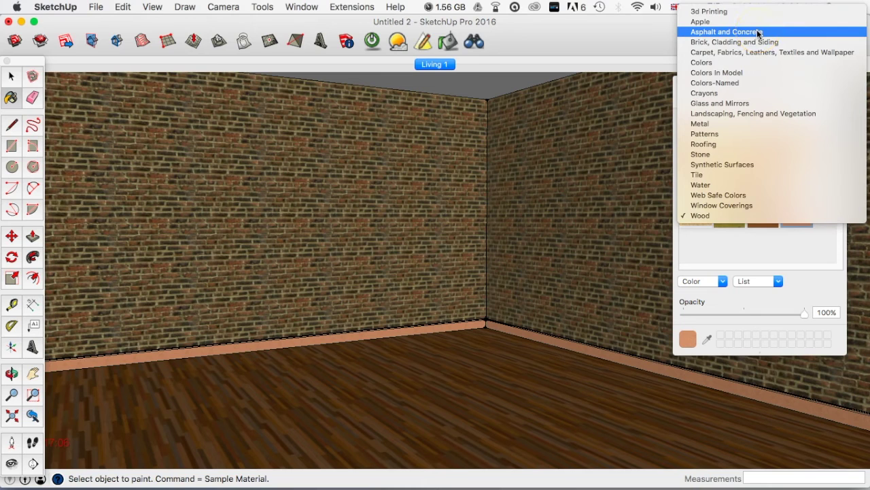
click(759, 32)
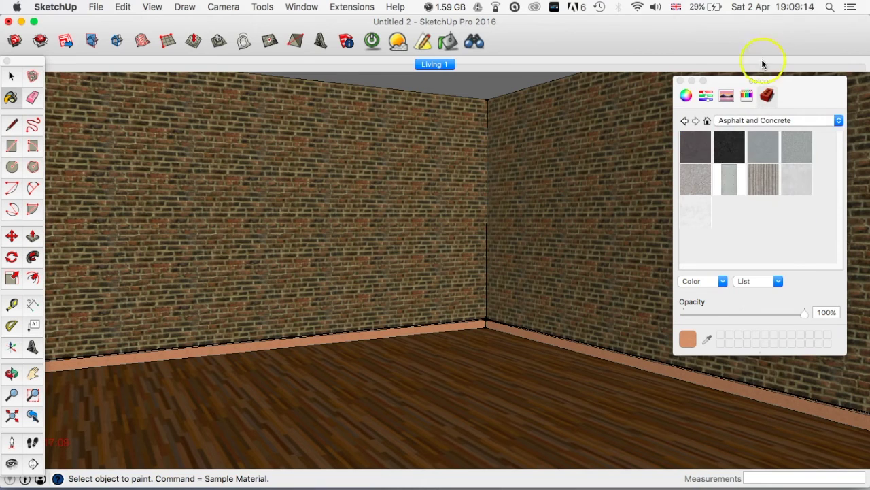
click(702, 218)
click(486, 81)
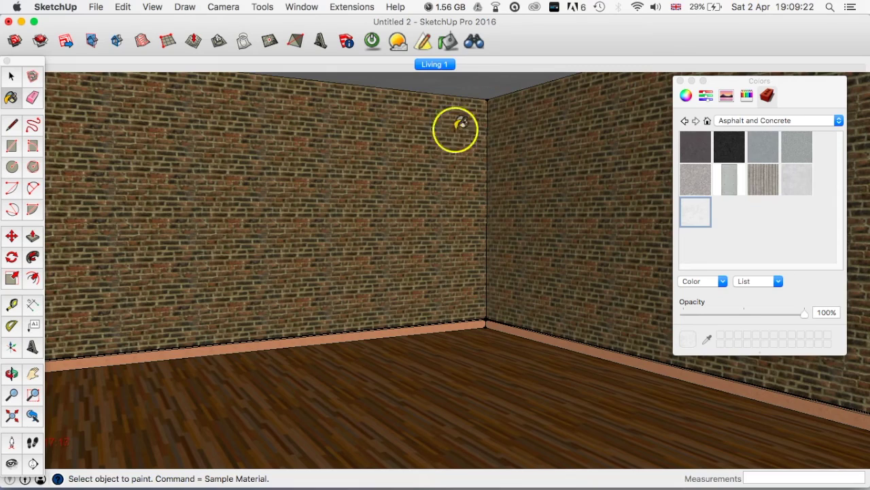
Turn the camera slightly with Look Around to view the room, and close the materials window
click(11, 463)
drag(355, 279, 388, 274)
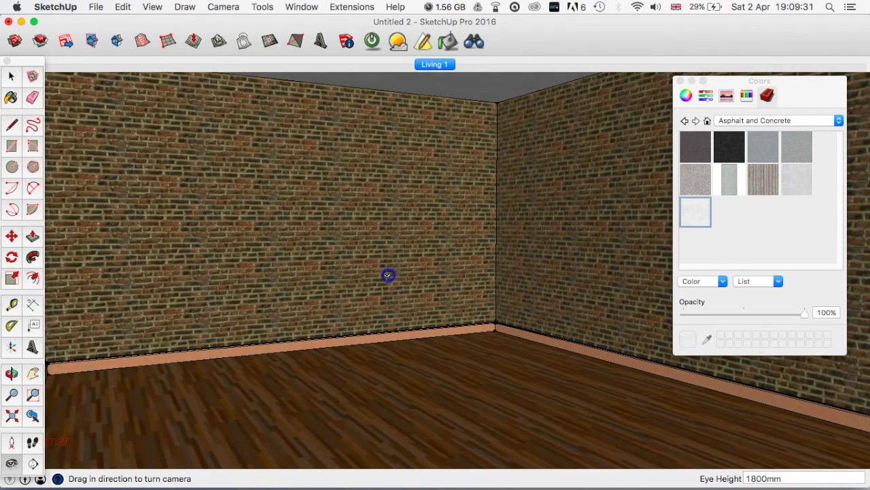
click(681, 80)
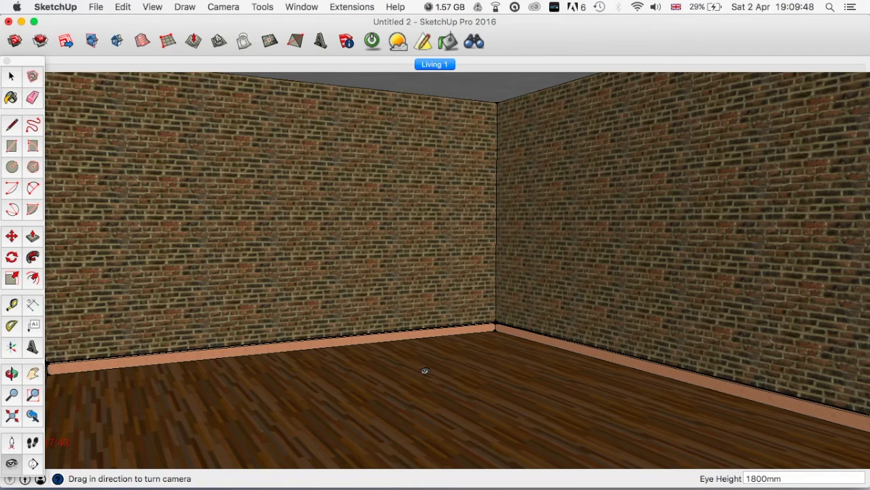
Walk through the room at eye height, moving towards the far corner and turning to view the brick walls
click(33, 442)
click(38, 443)
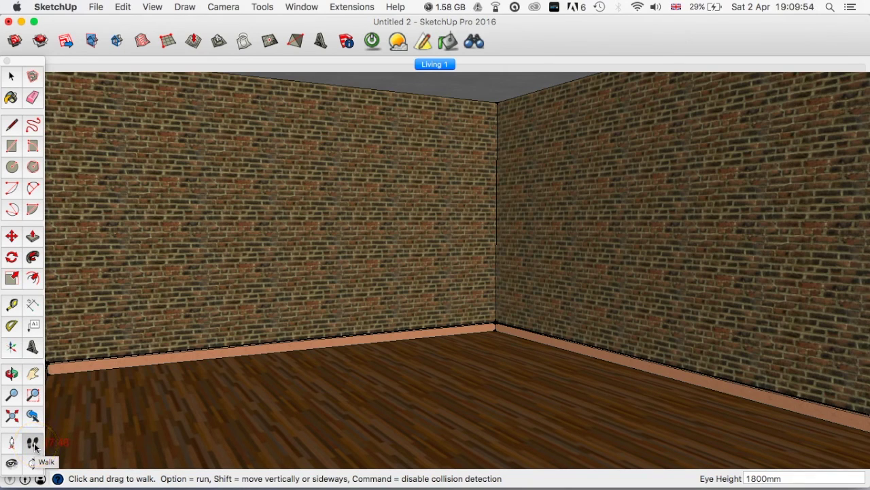
click(148, 428)
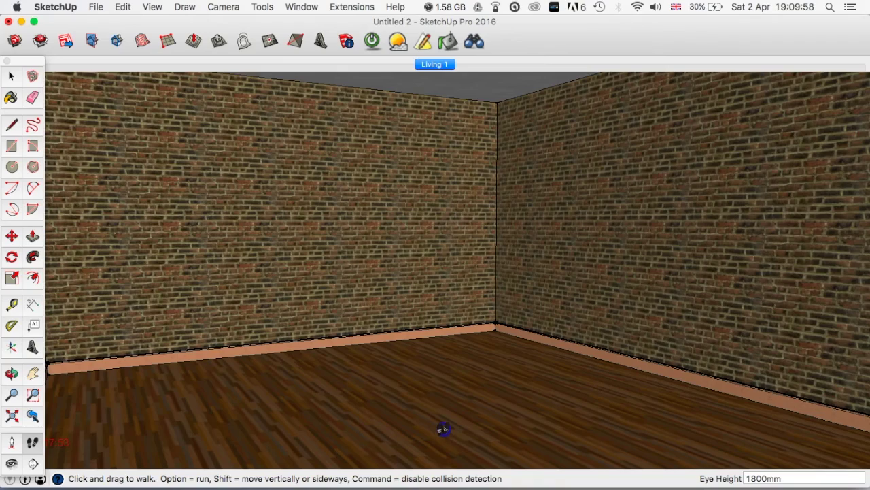
drag(443, 426, 501, 388)
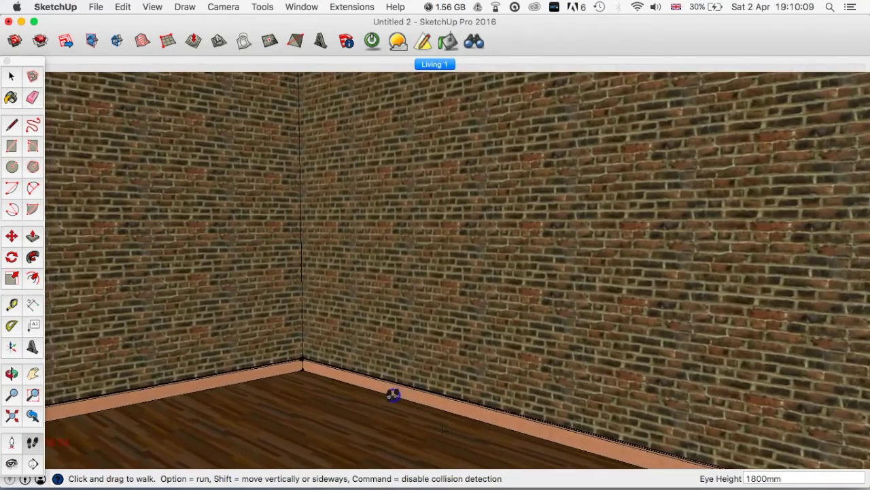
drag(393, 395, 368, 389)
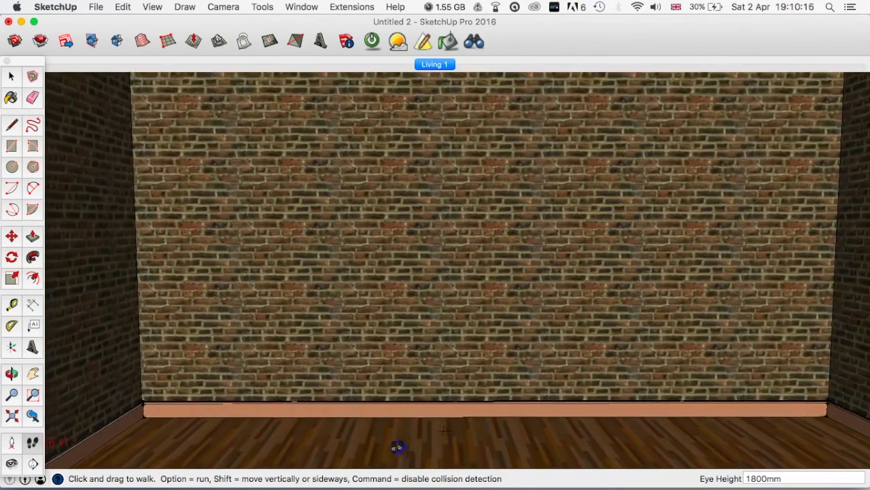
drag(397, 447, 304, 402)
Reopen the Scenes manager and restore the camera view saved in scene Living 1
click(240, 34)
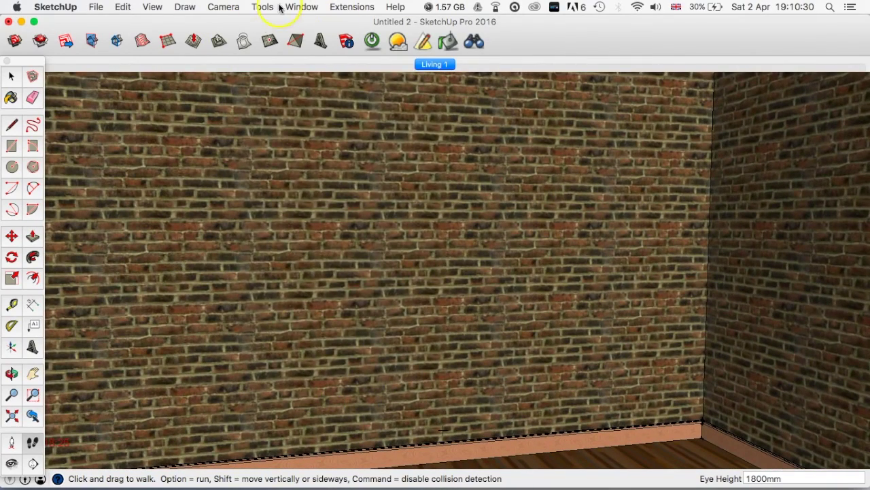
click(301, 7)
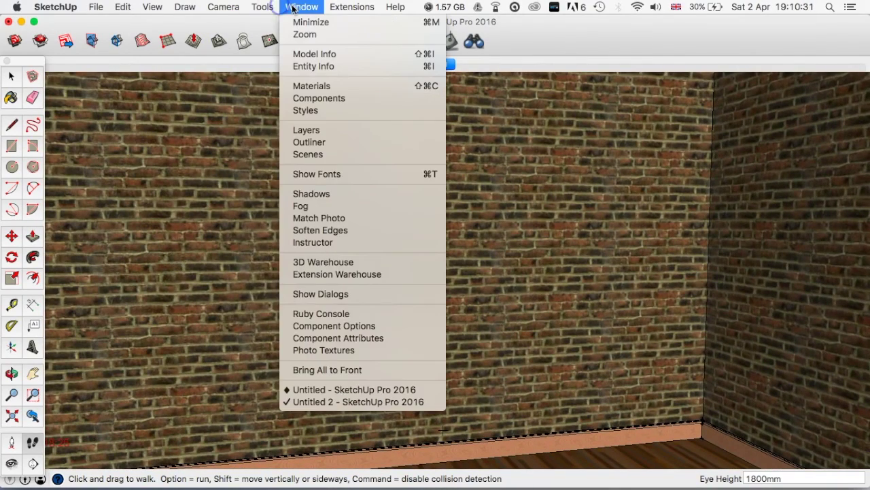
click(317, 155)
double_click(736, 67)
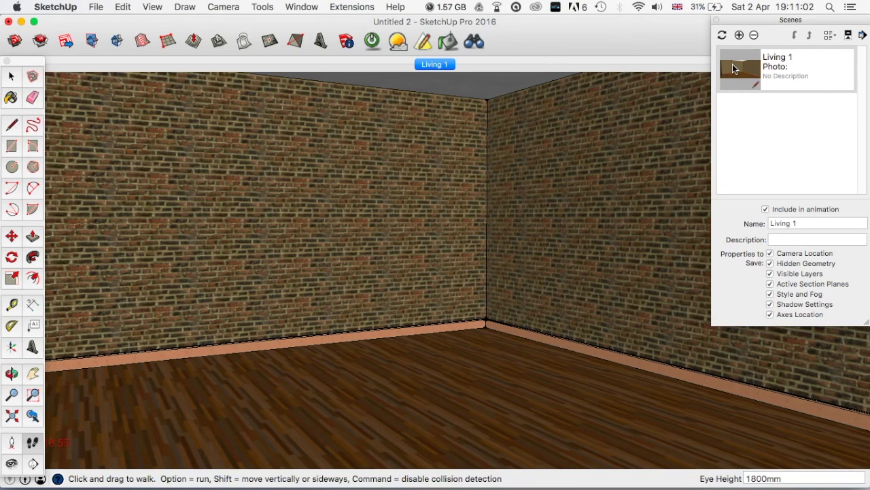
click(725, 54)
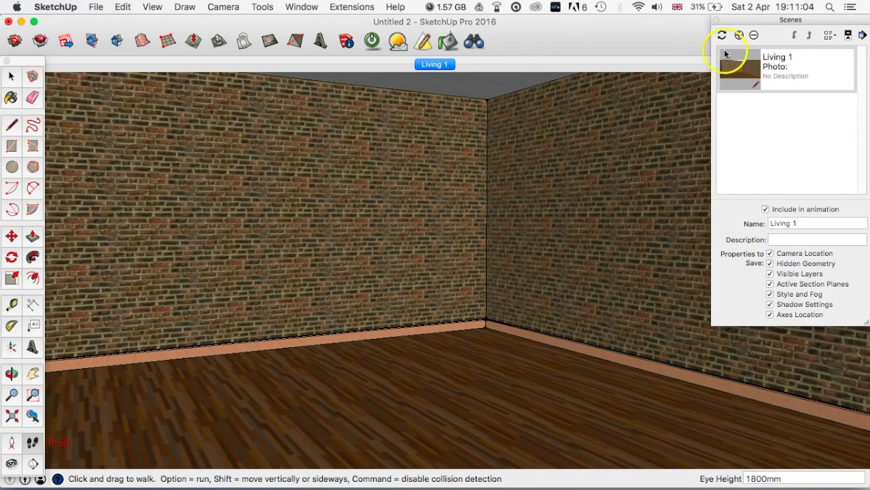